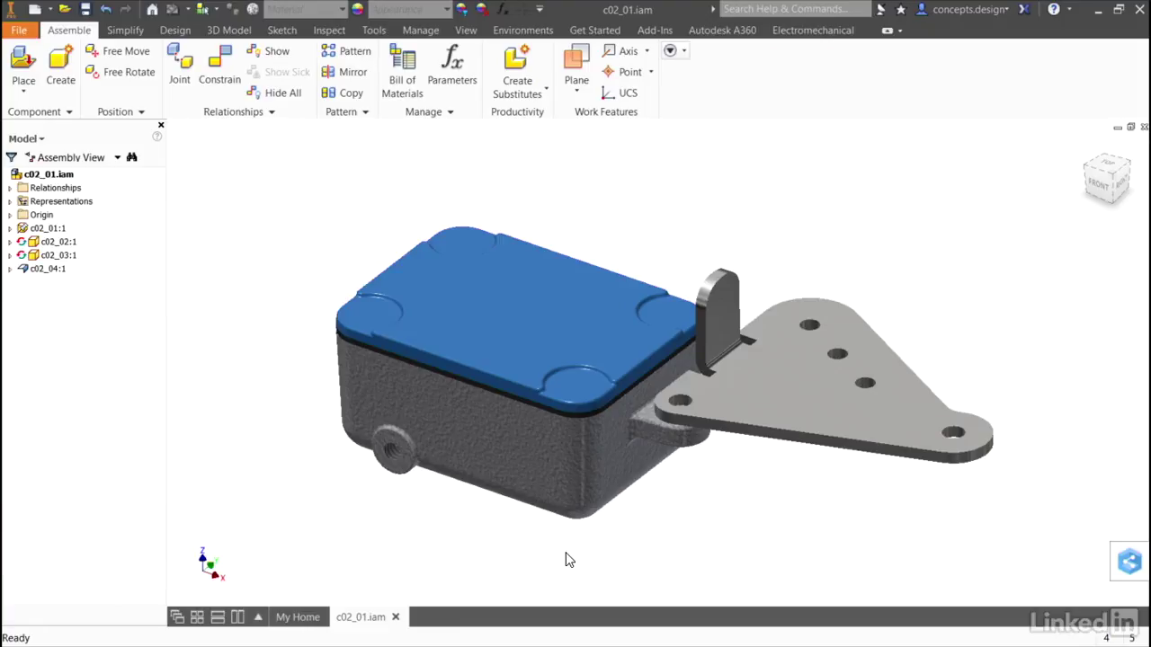
Start a bolted connection on the box assembly with concentric placement.
key(F6)
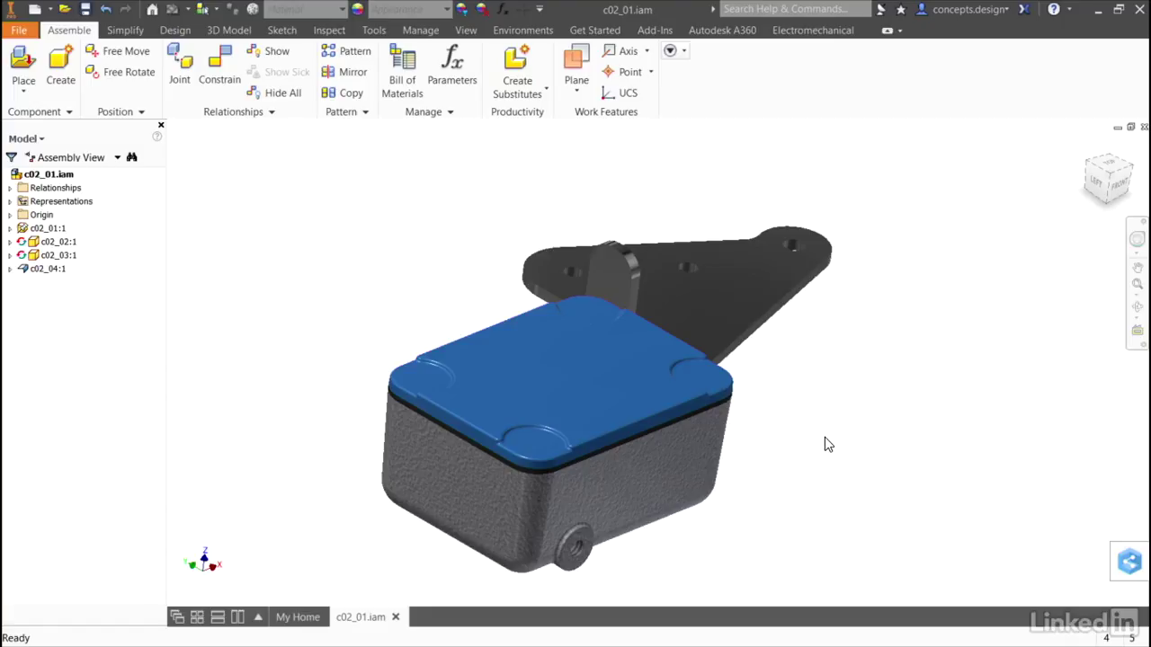
click(176, 31)
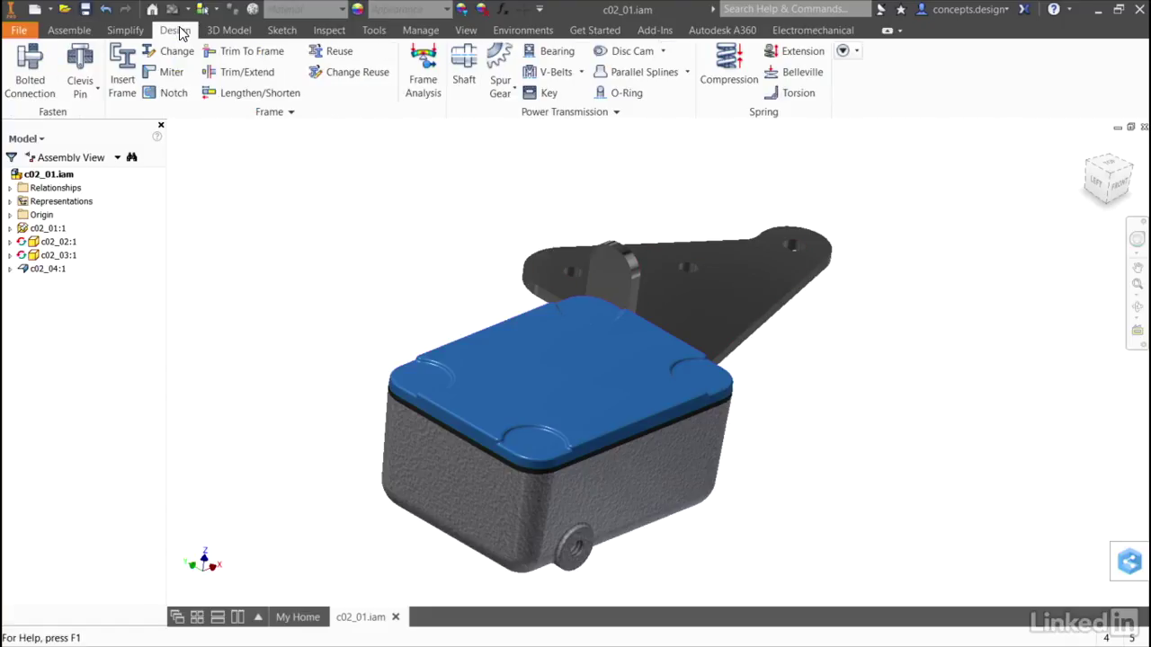
click(27, 79)
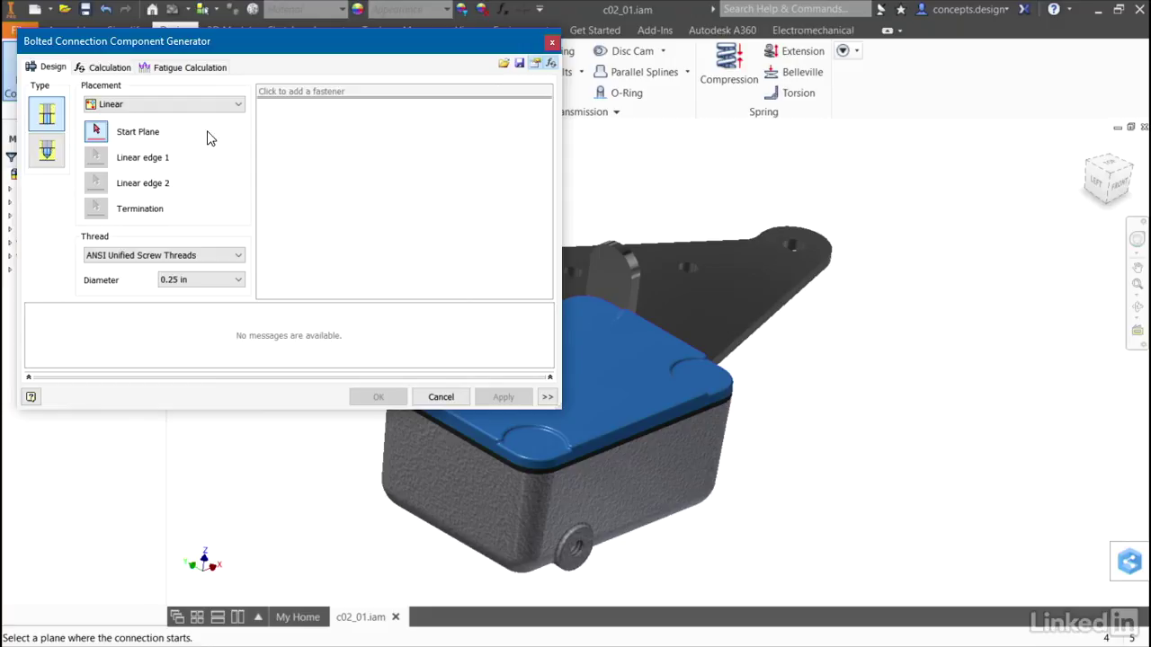
click(200, 106)
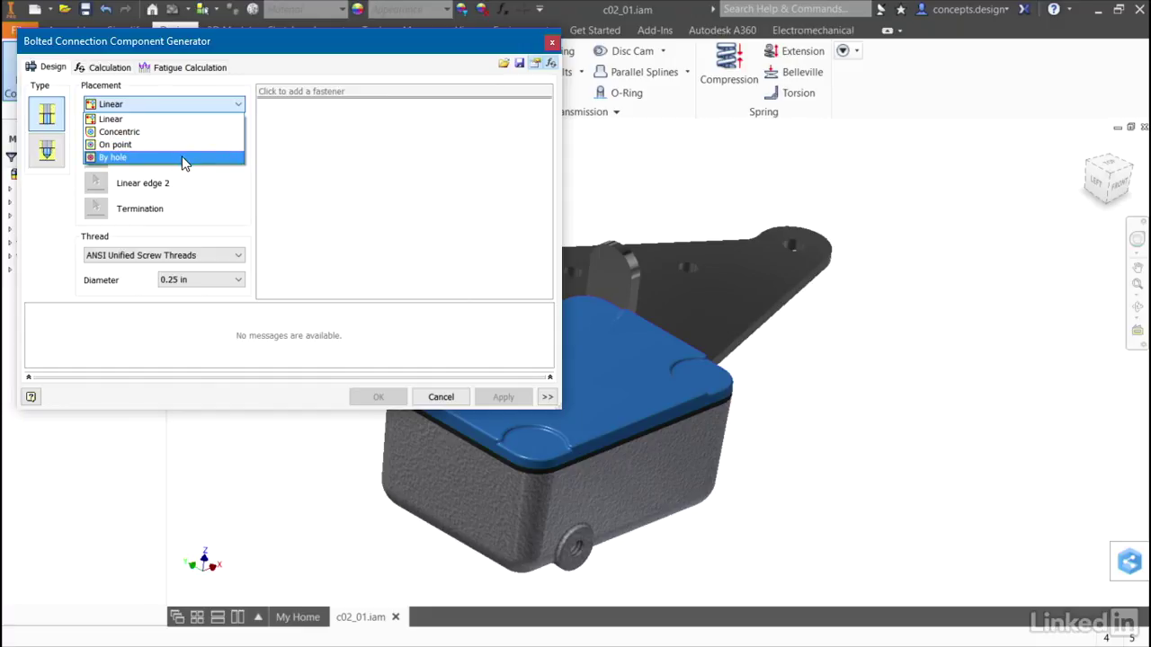
click(195, 176)
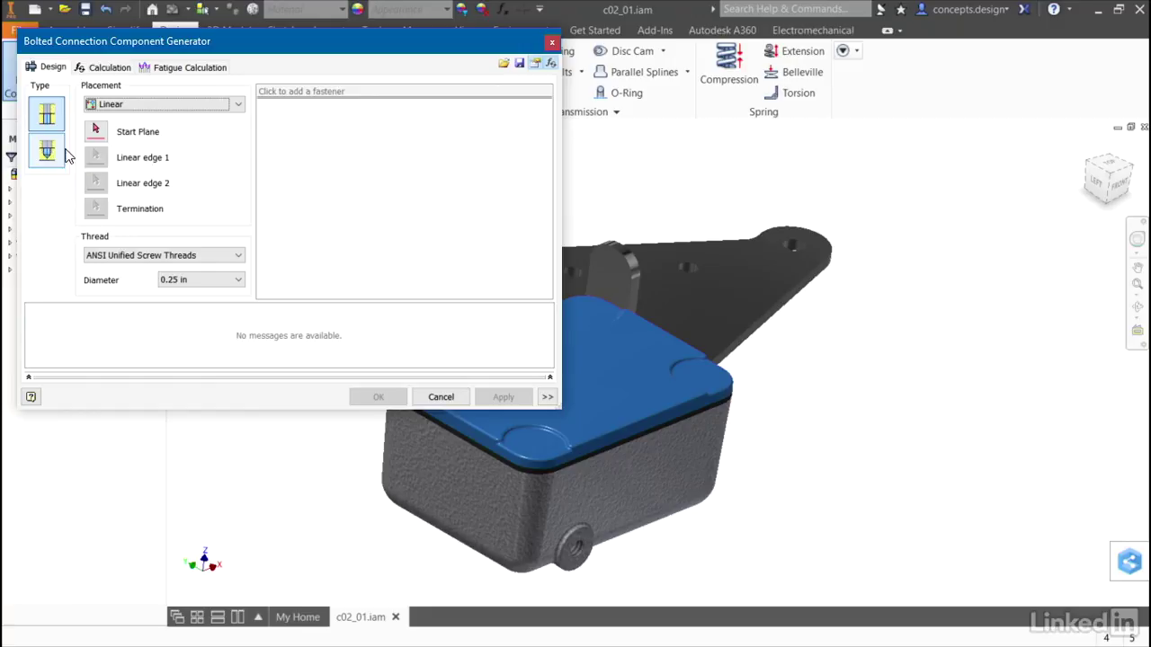
click(181, 103)
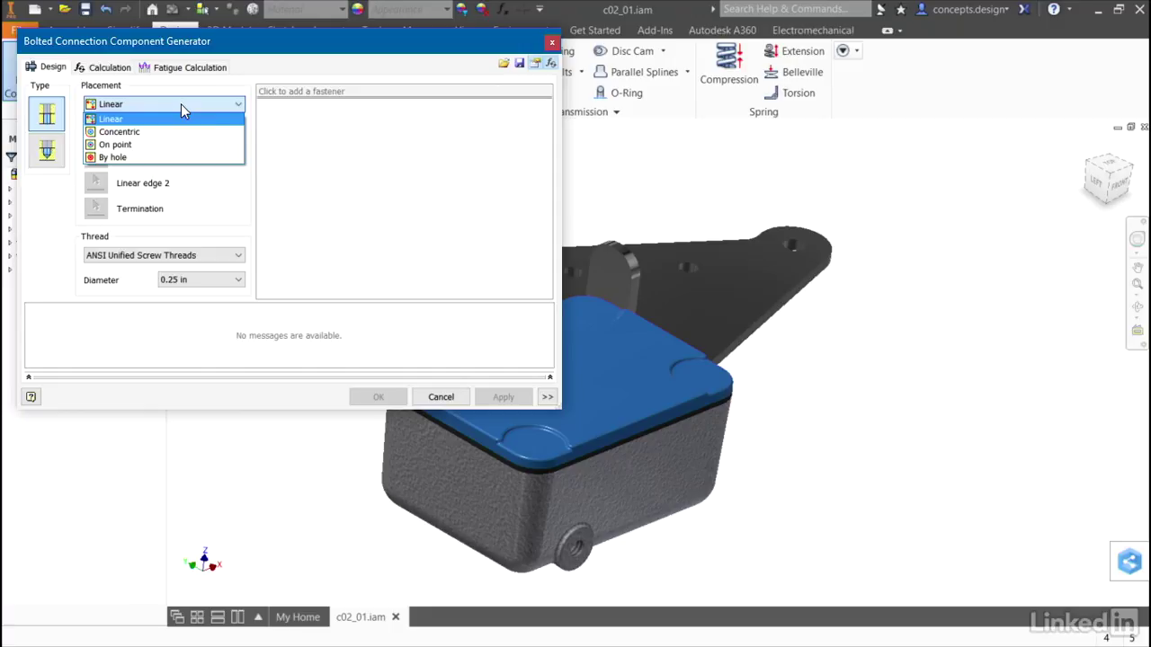
click(171, 132)
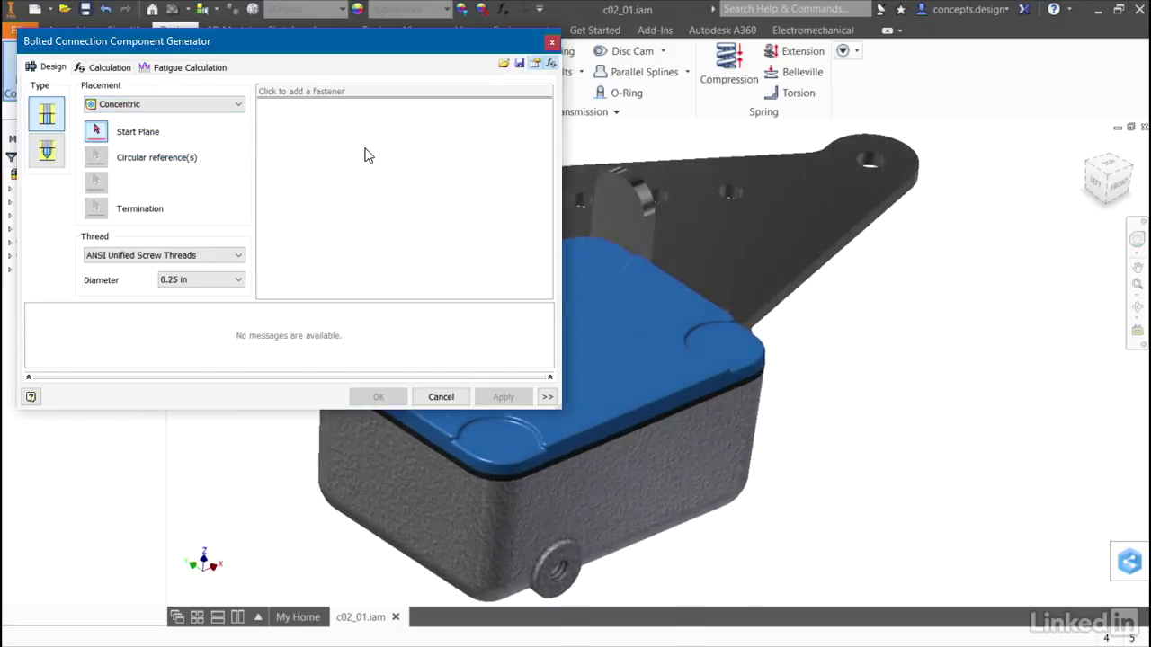
Define a blind connection from a lid corner recess face, using the recess arc as circular reference and a blind start plane beneath the lid.
click(743, 351)
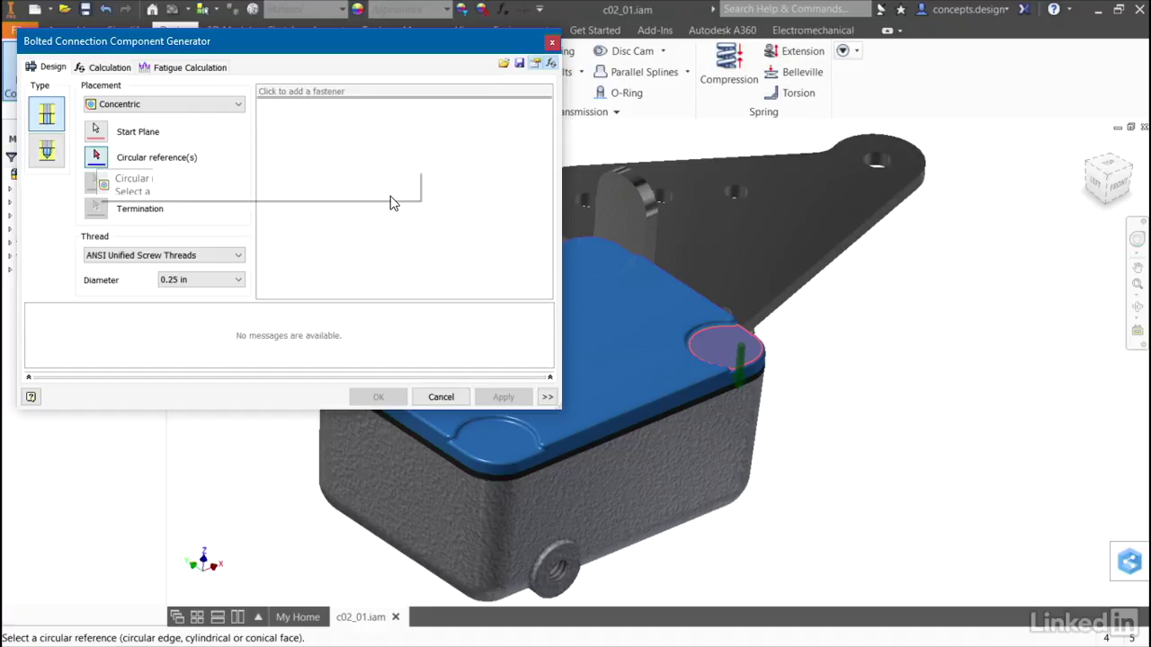
click(700, 335)
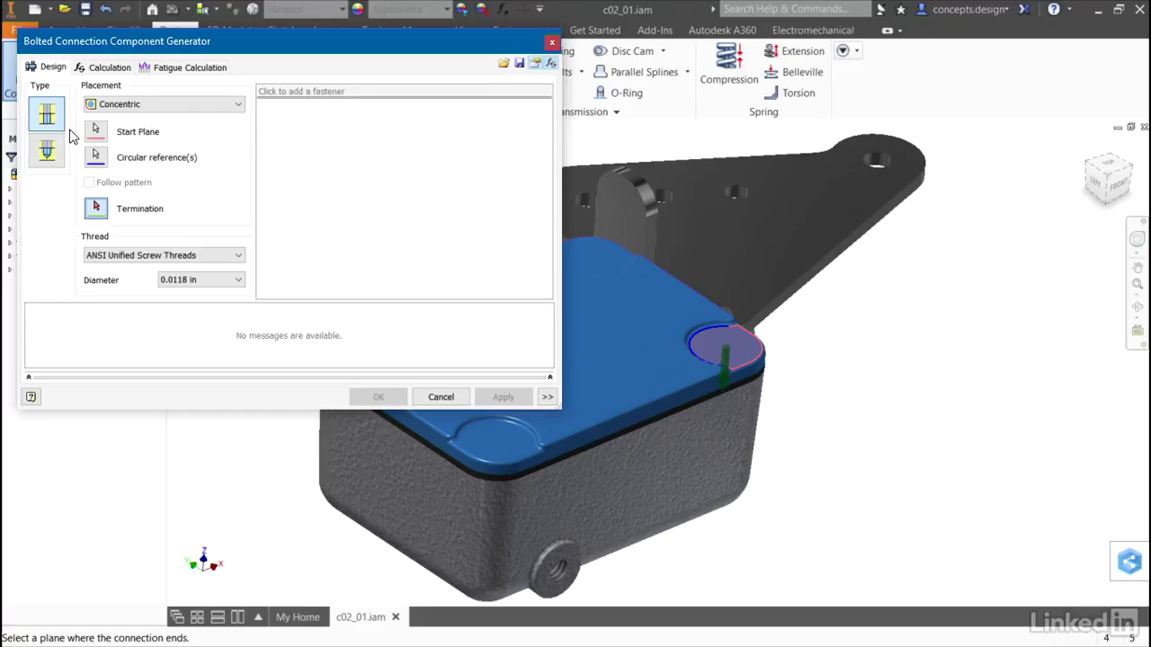
click(52, 153)
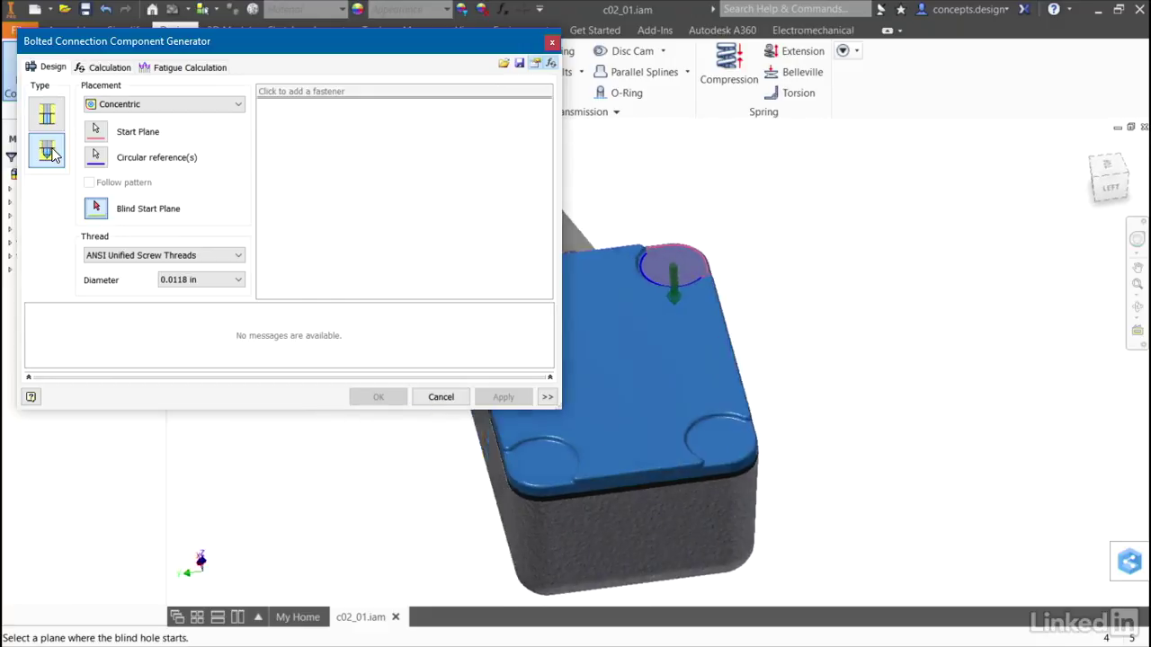
click(646, 296)
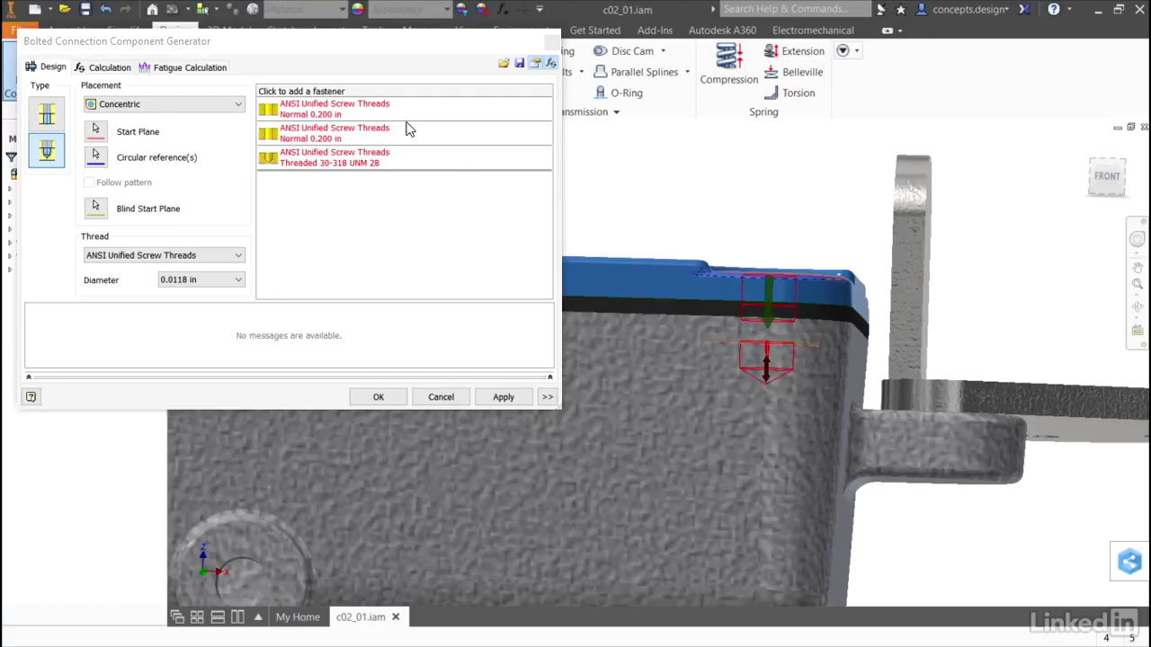
Set the thread diameter to 0.19 (#10) in and add an ANSI Cross Recessed Truss Head Machine Screw - Type IA.
click(215, 282)
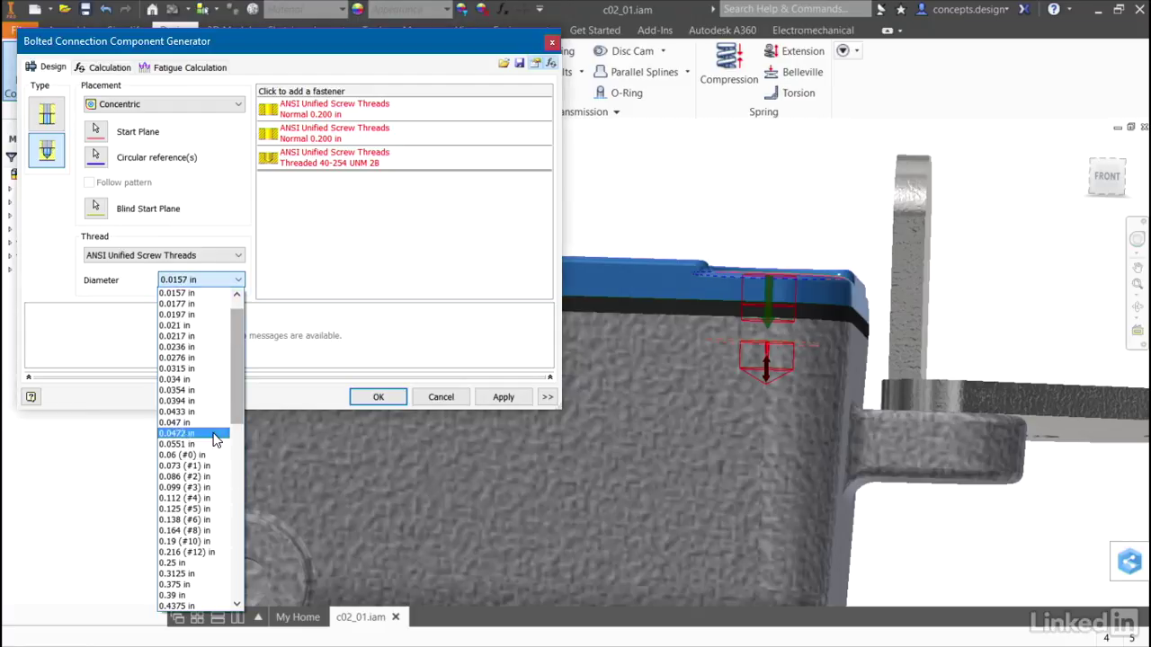
click(183, 542)
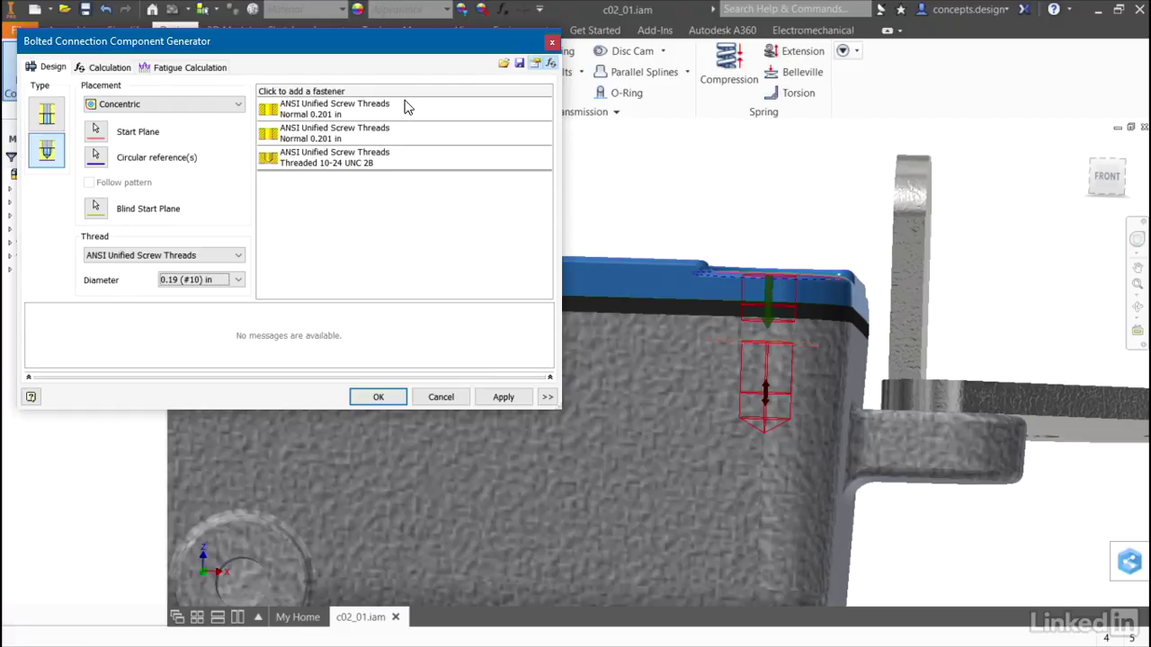
click(321, 92)
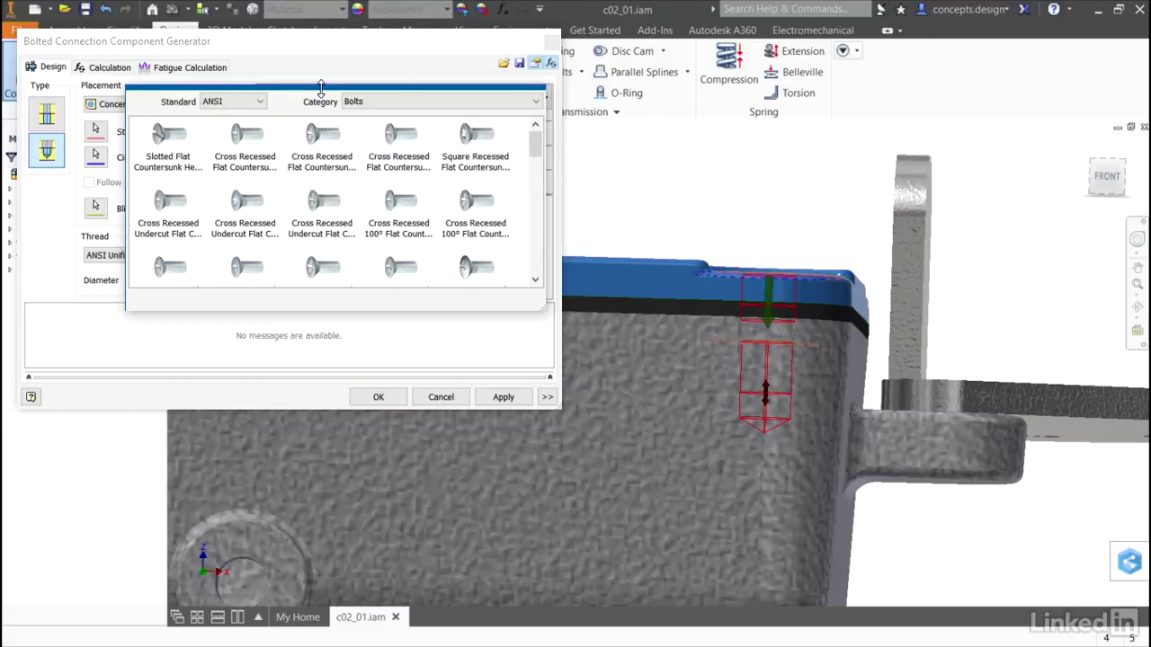
click(259, 102)
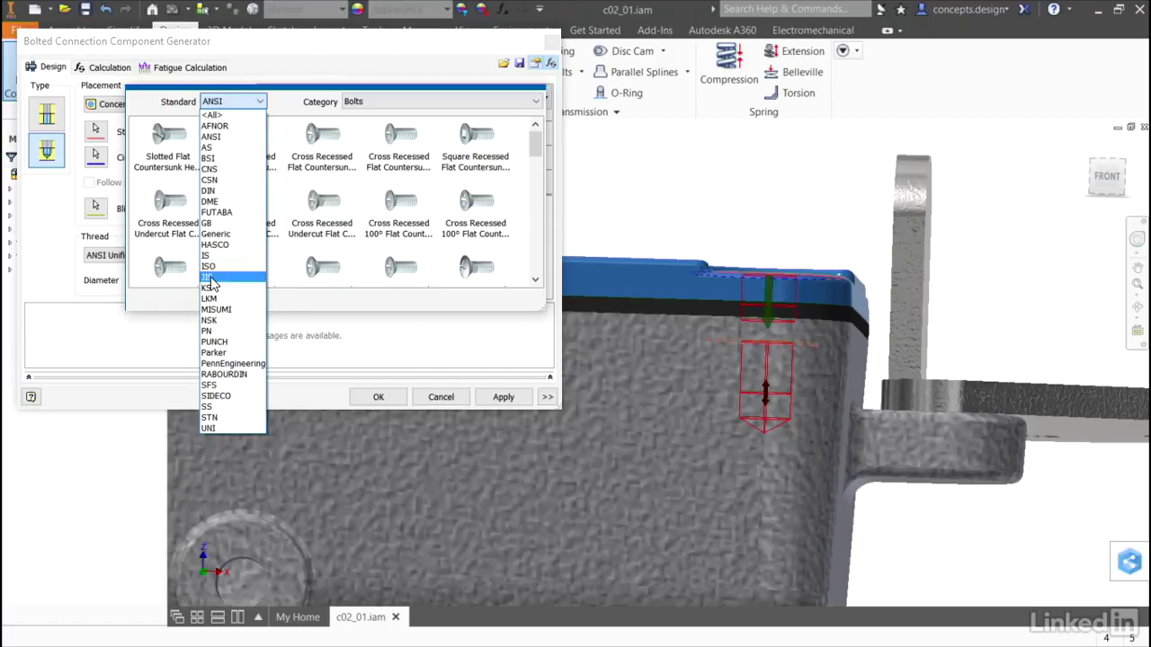
click(208, 138)
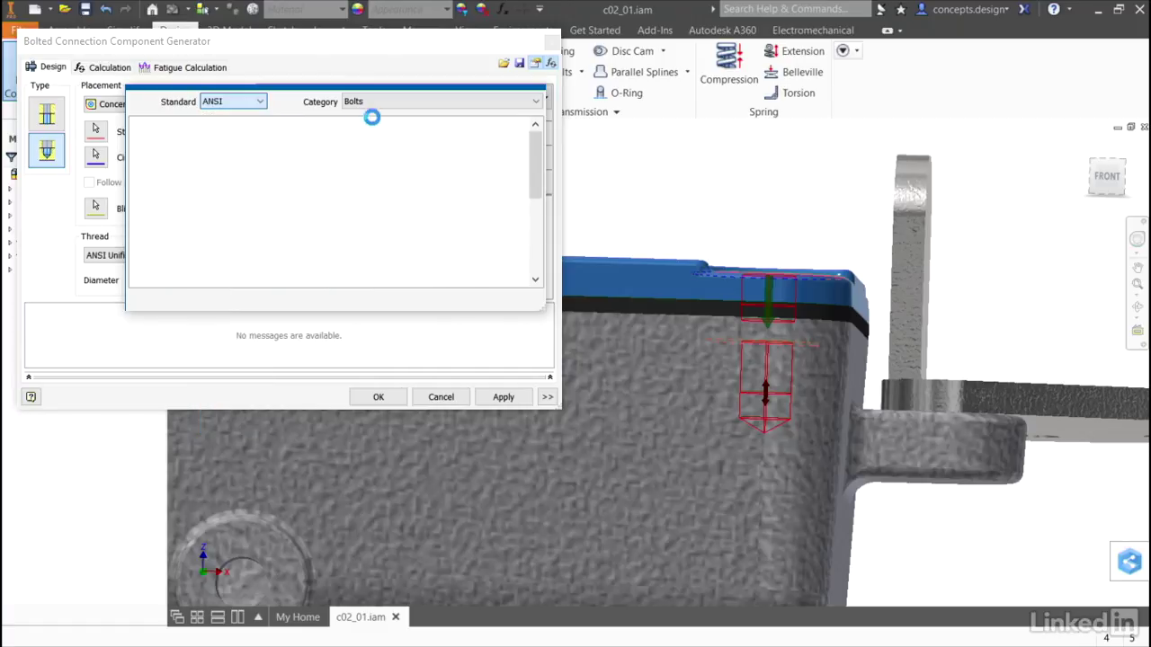
click(404, 105)
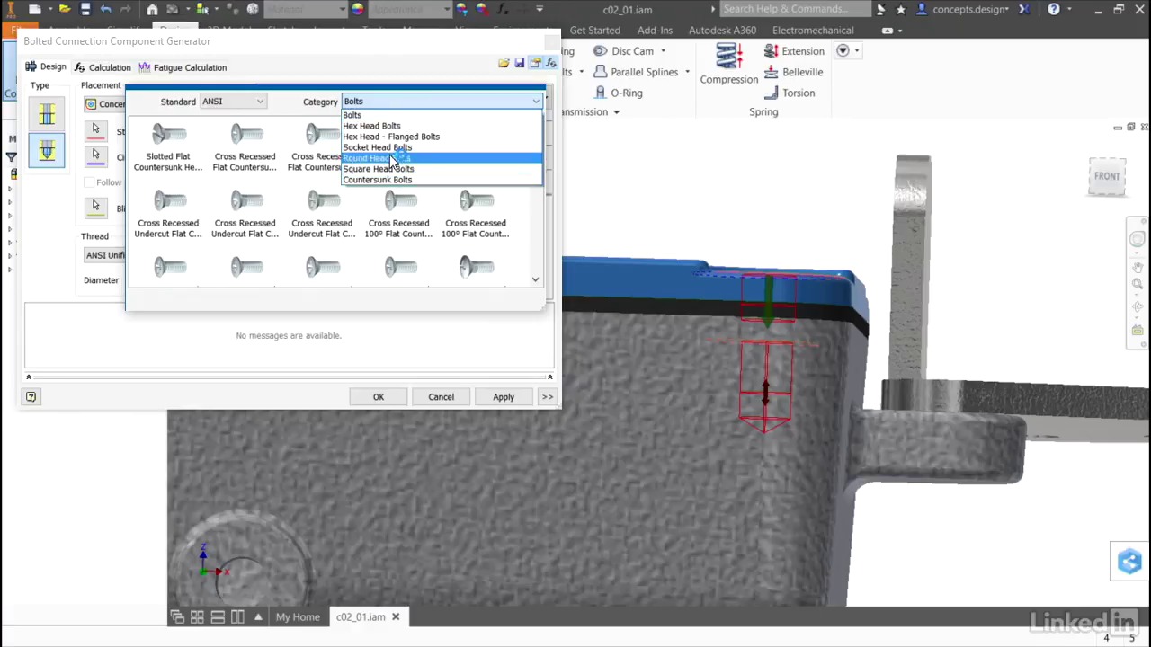
click(303, 110)
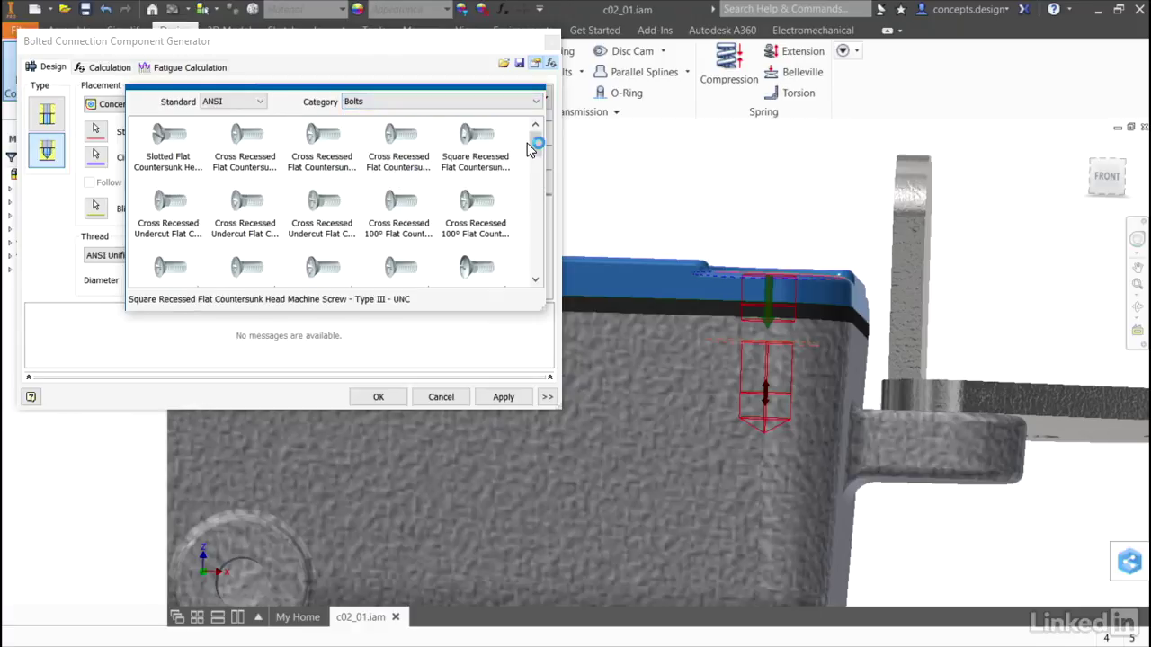
drag(534, 149, 527, 261)
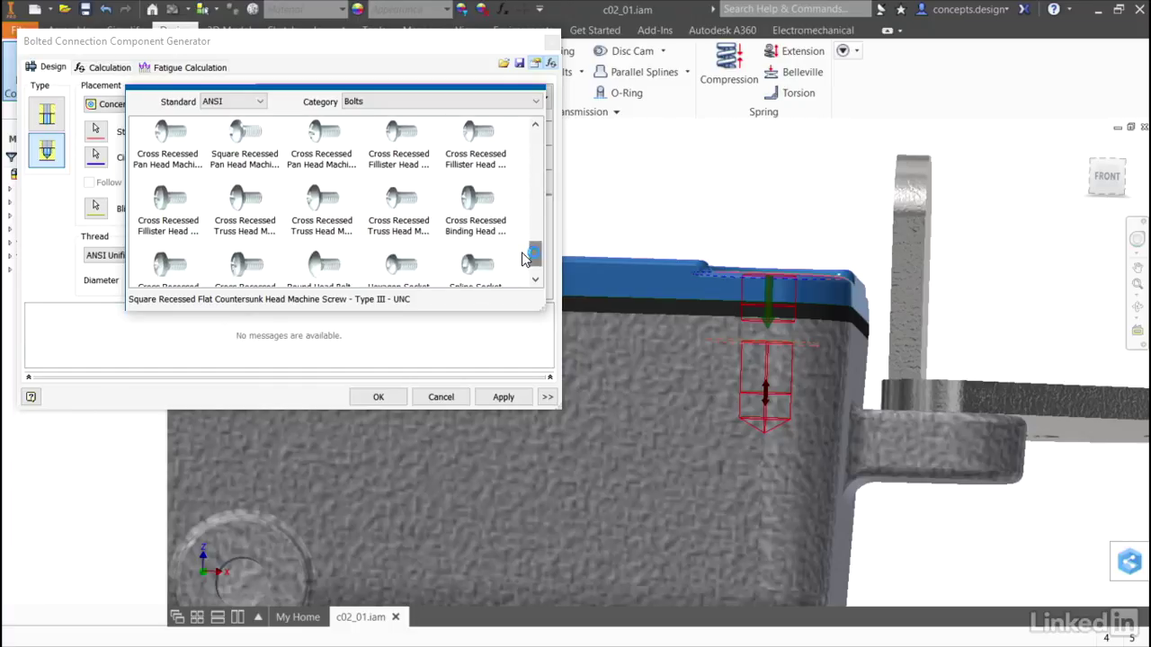
click(328, 207)
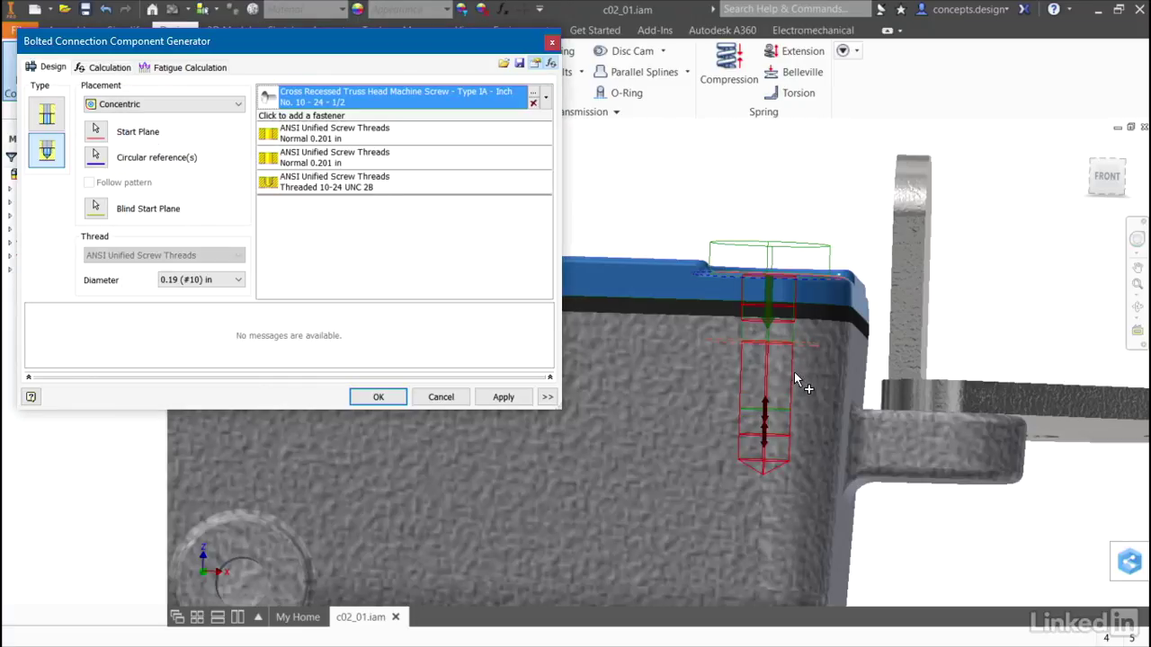
Try the screw length at No. 10 - 24 - 3/4 and return it to No. 10 - 24 - 1/2.
shift+middle_drag(794, 371, 742, 425)
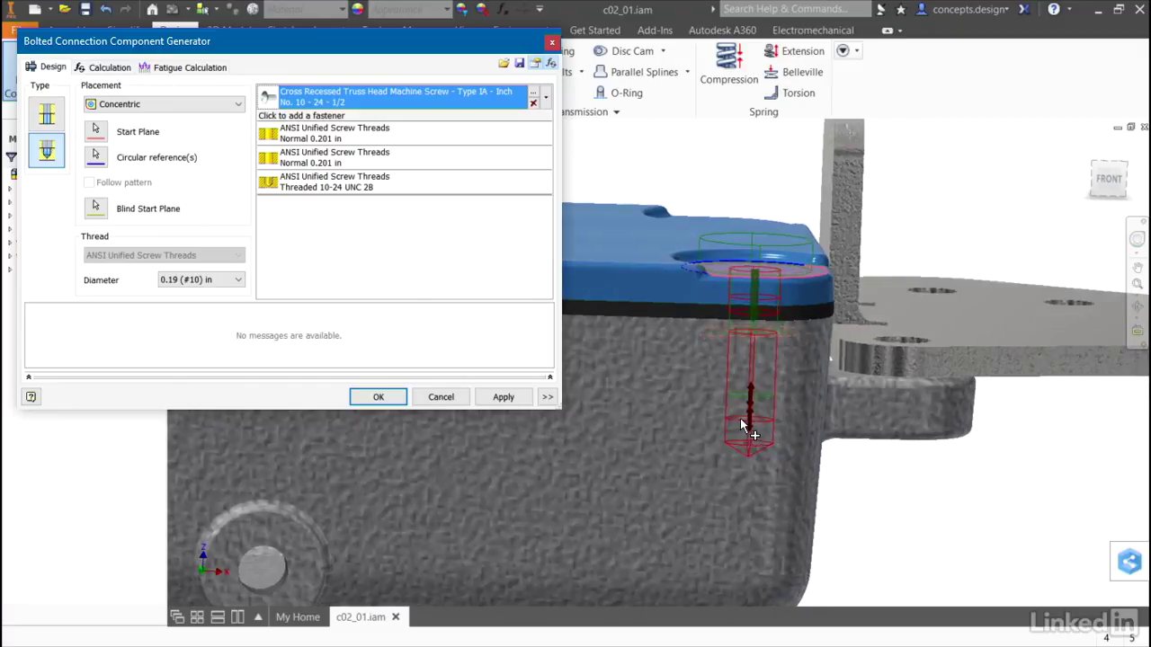
drag(742, 424, 752, 454)
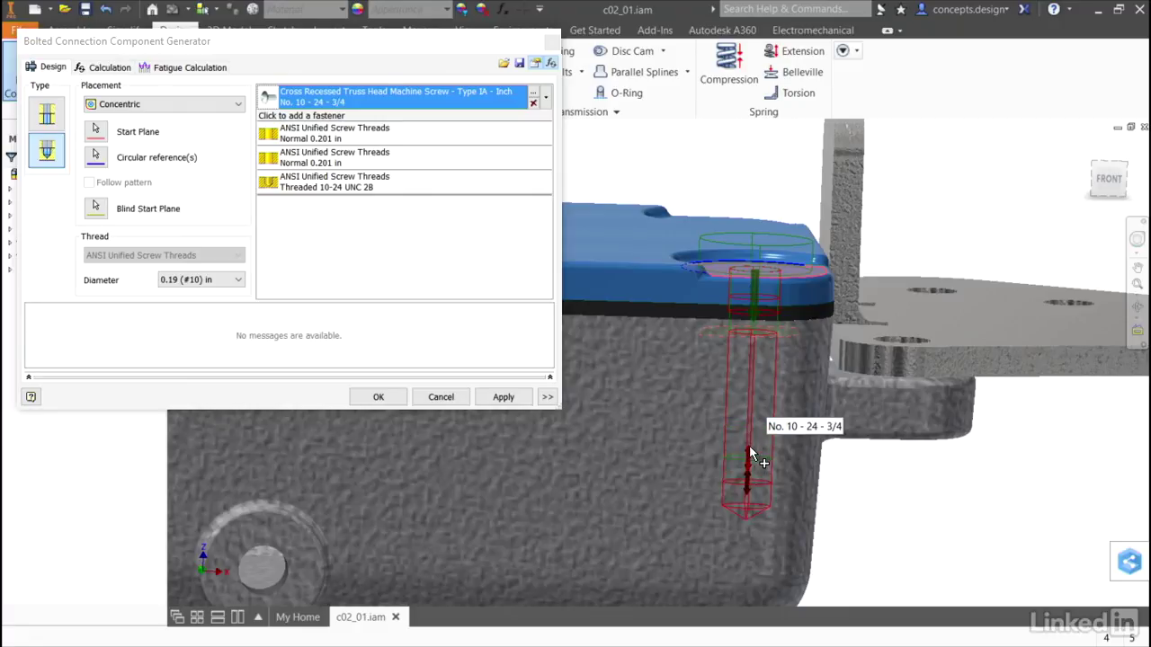
drag(750, 447, 753, 399)
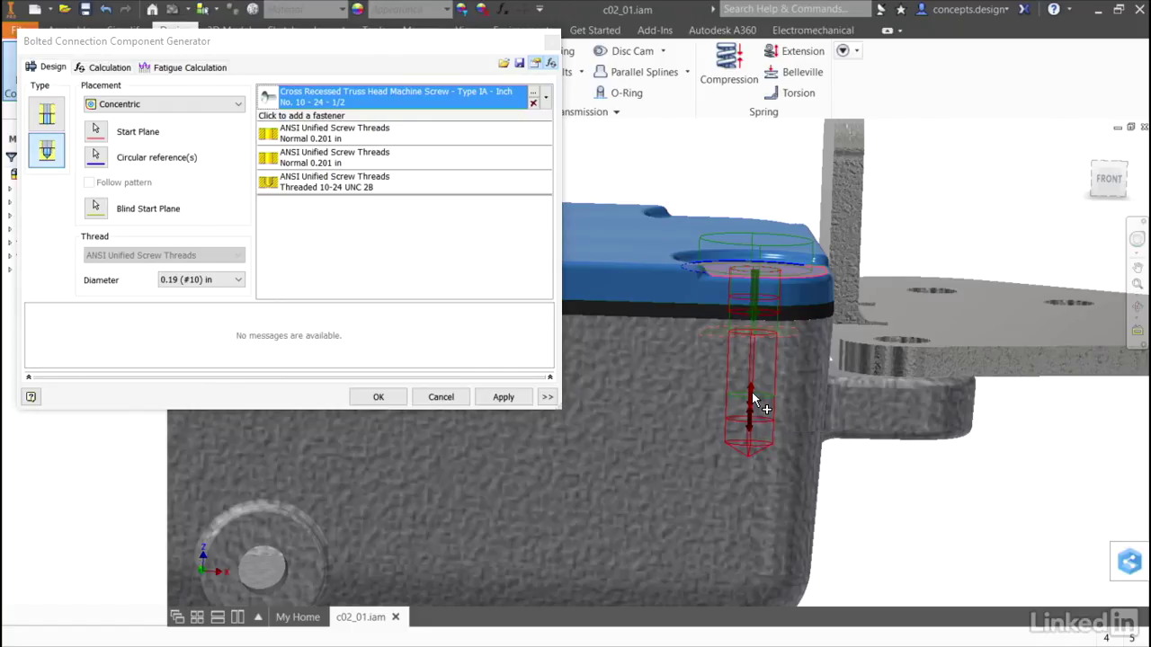
Add the arcs of the other three lid corner recesses as circular references for the bolted connection.
shift+middle_drag(799, 402, 692, 369)
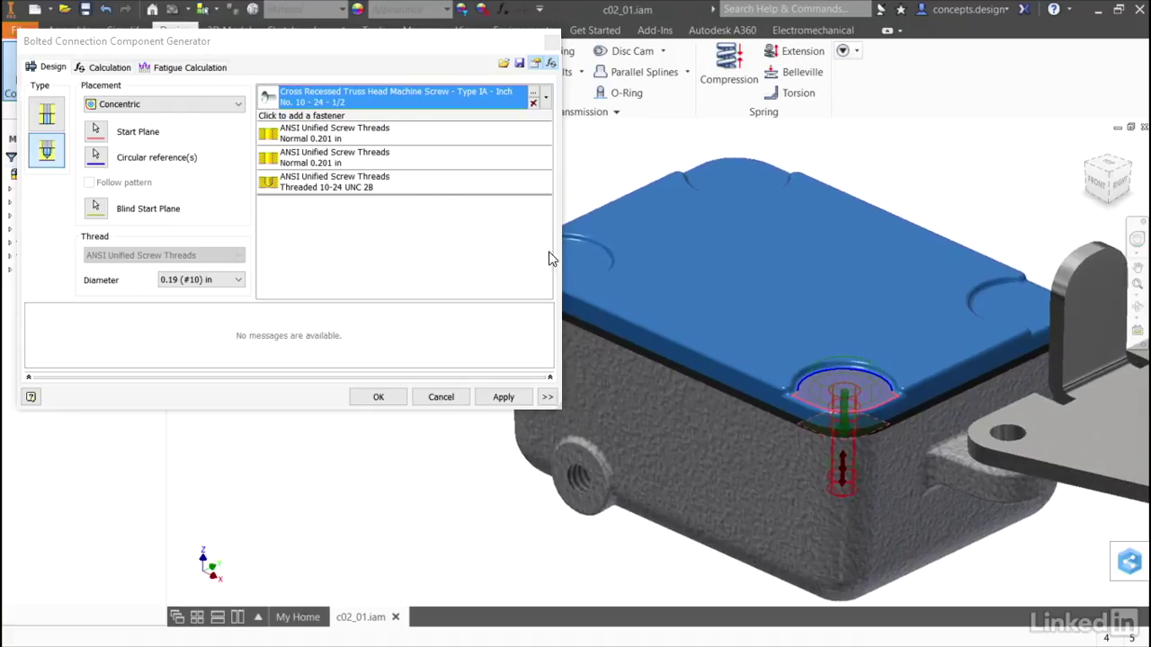
click(99, 157)
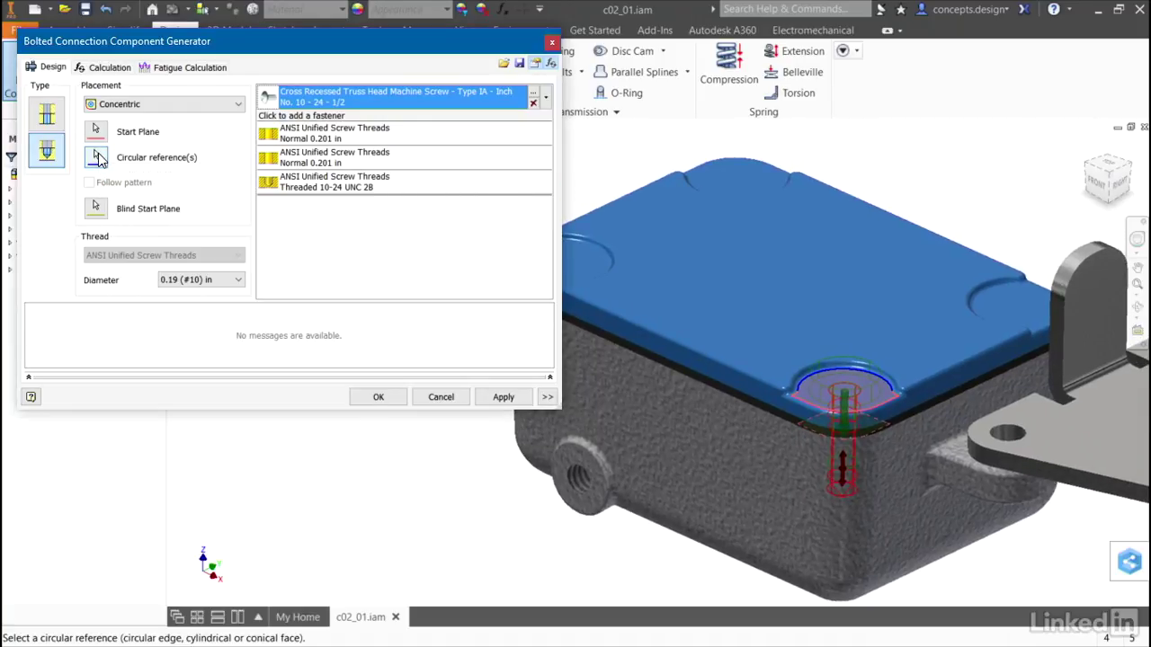
click(582, 250)
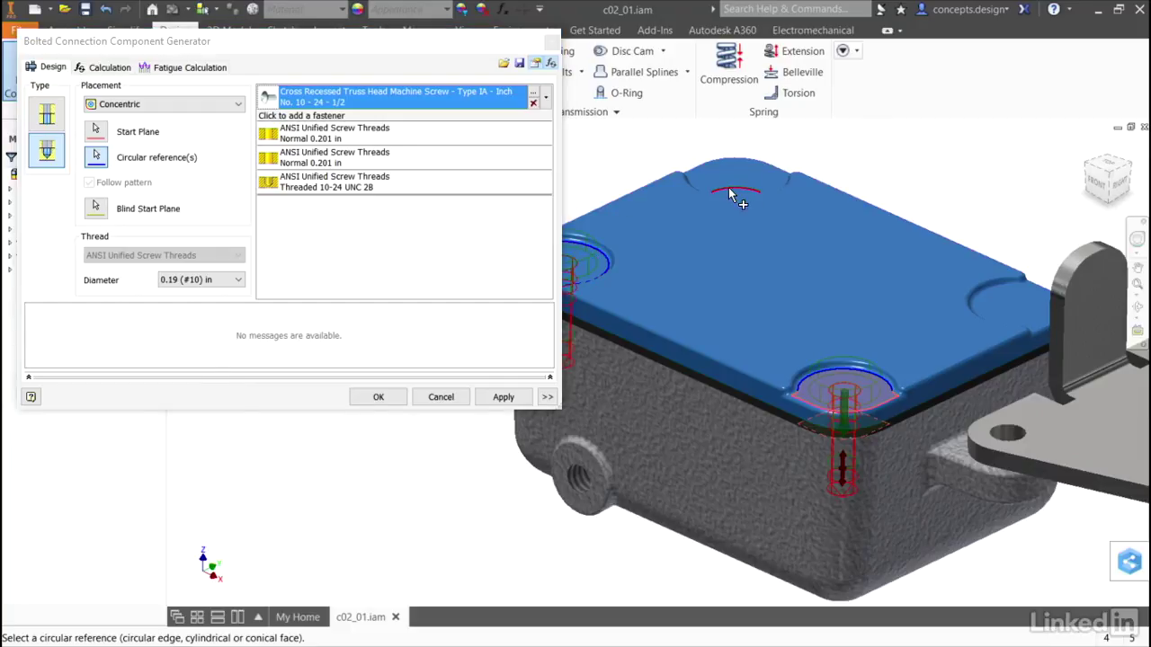
click(779, 183)
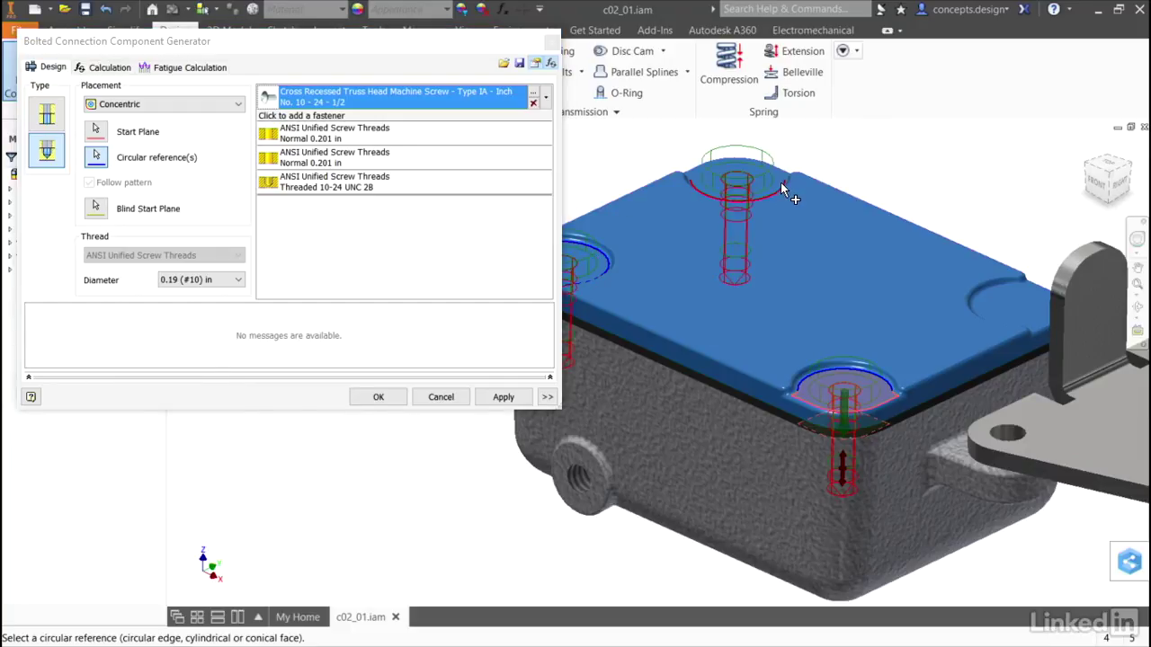
click(995, 293)
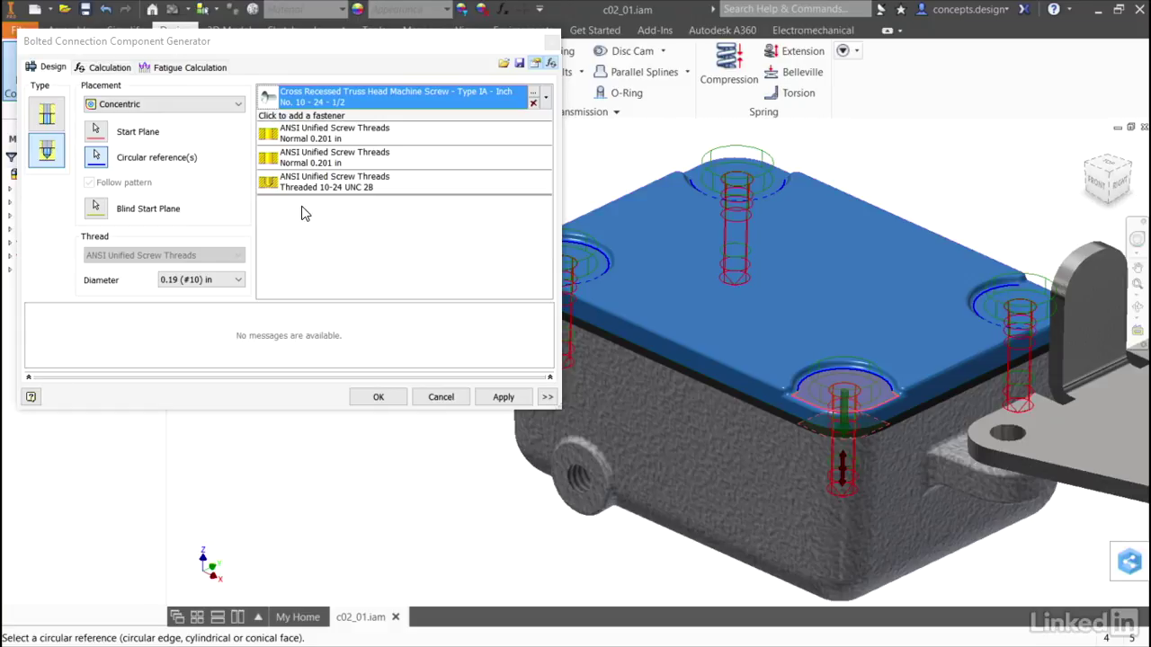
Check the bolt strength calculation settings and create the bolted connection with the proposed file name.
click(108, 69)
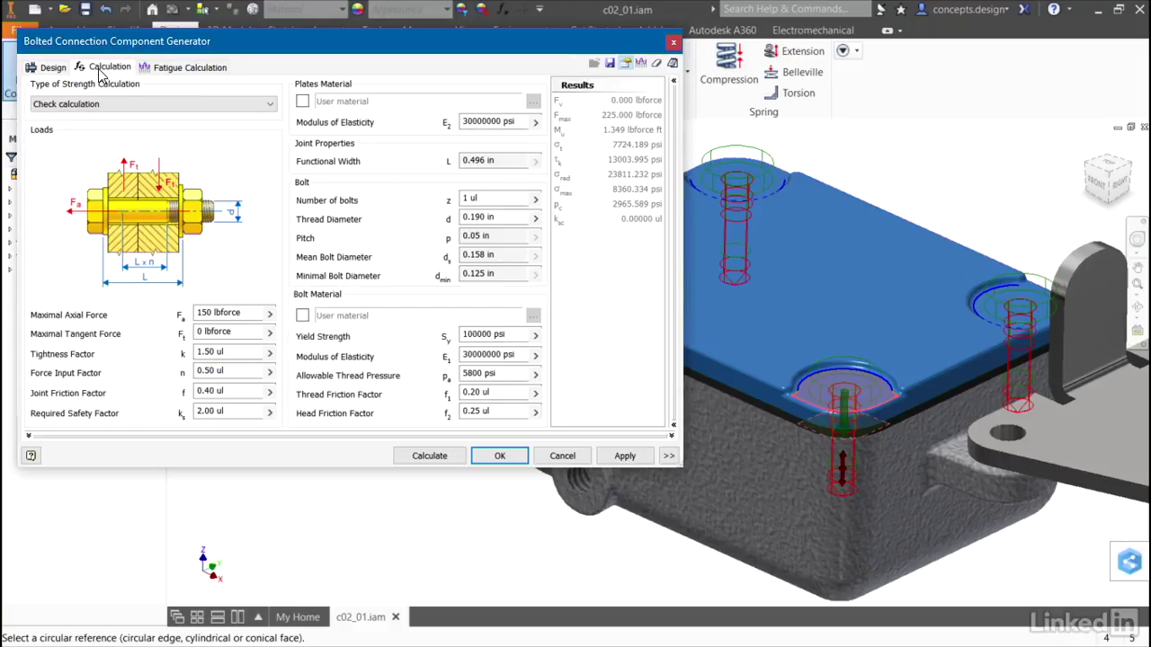
click(54, 76)
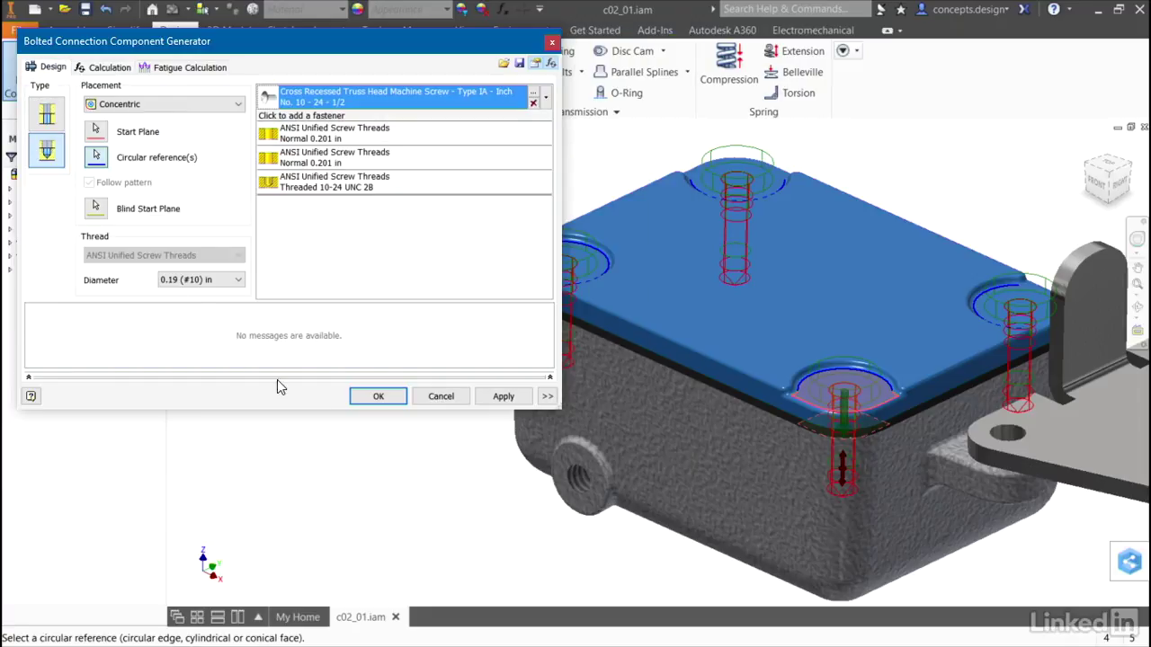
click(378, 401)
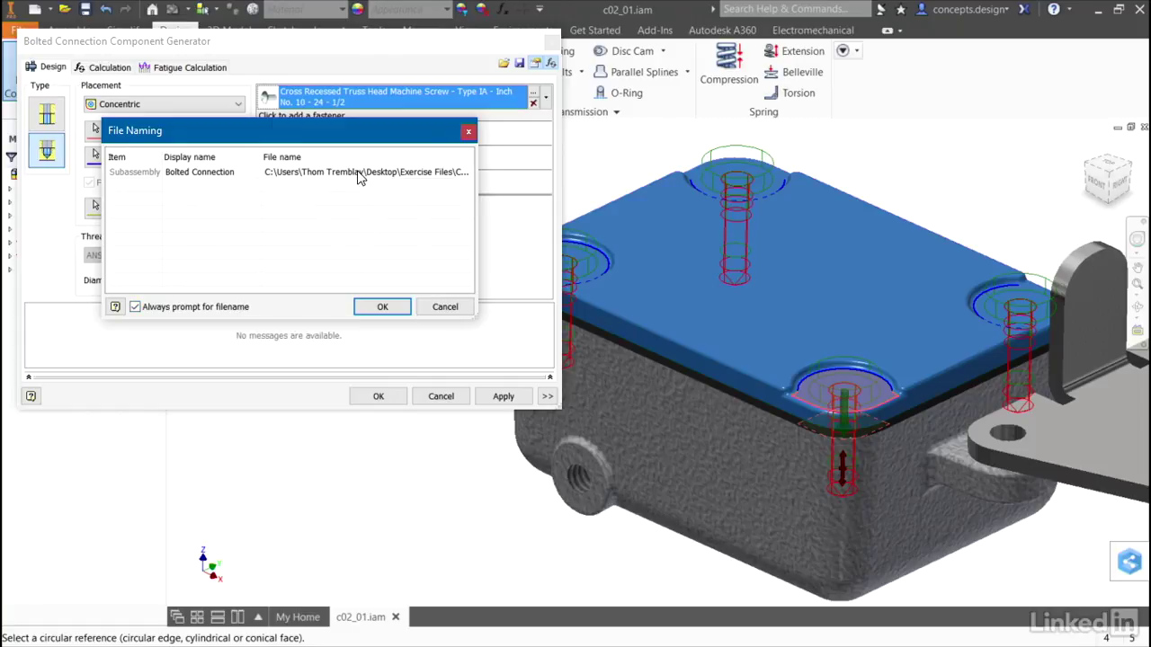
click(381, 307)
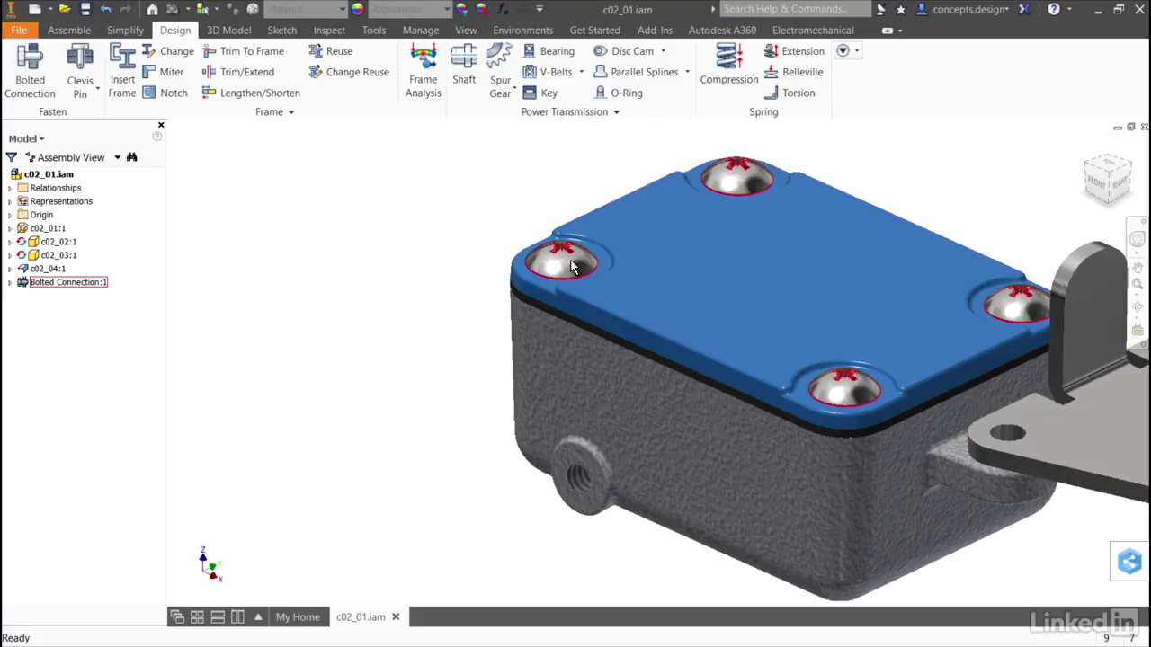
Open the lid part and the box part c02_01 in place to examine the holes generated for the screws.
double_click(679, 296)
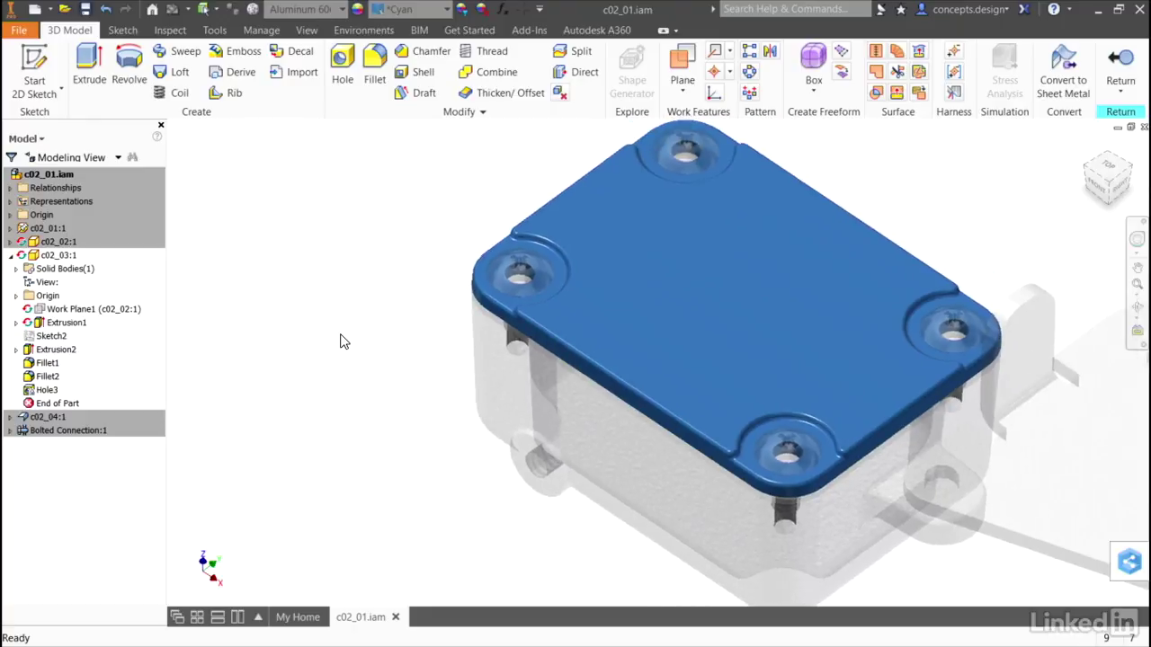
double_click(65, 228)
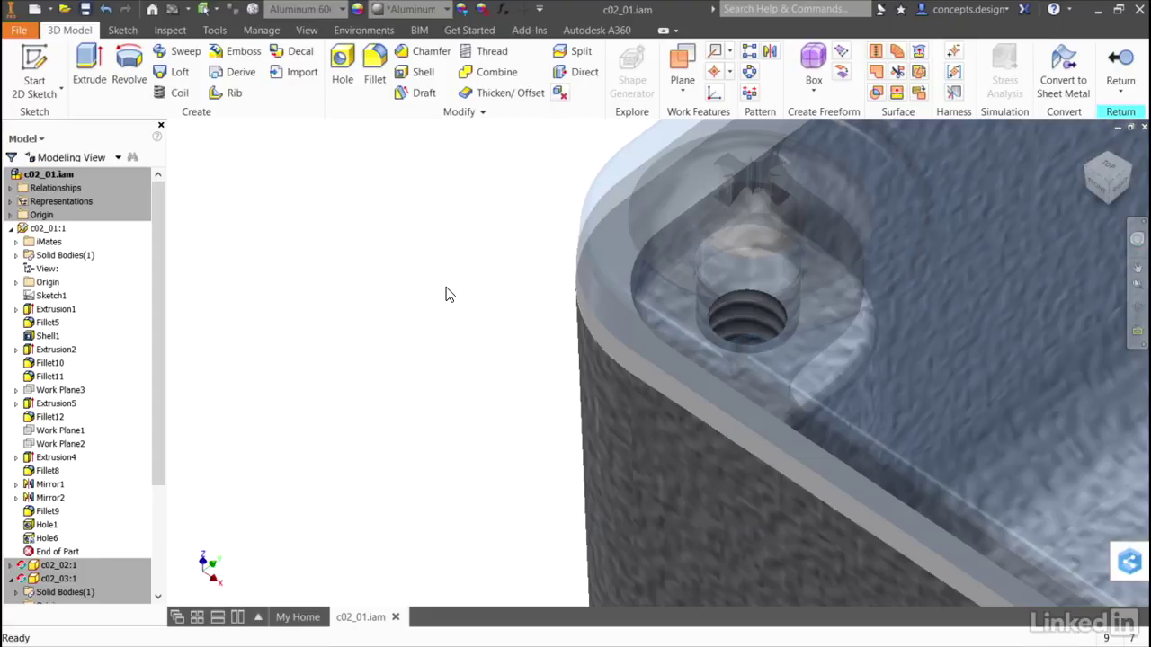
scroll(450, 295, down, 5)
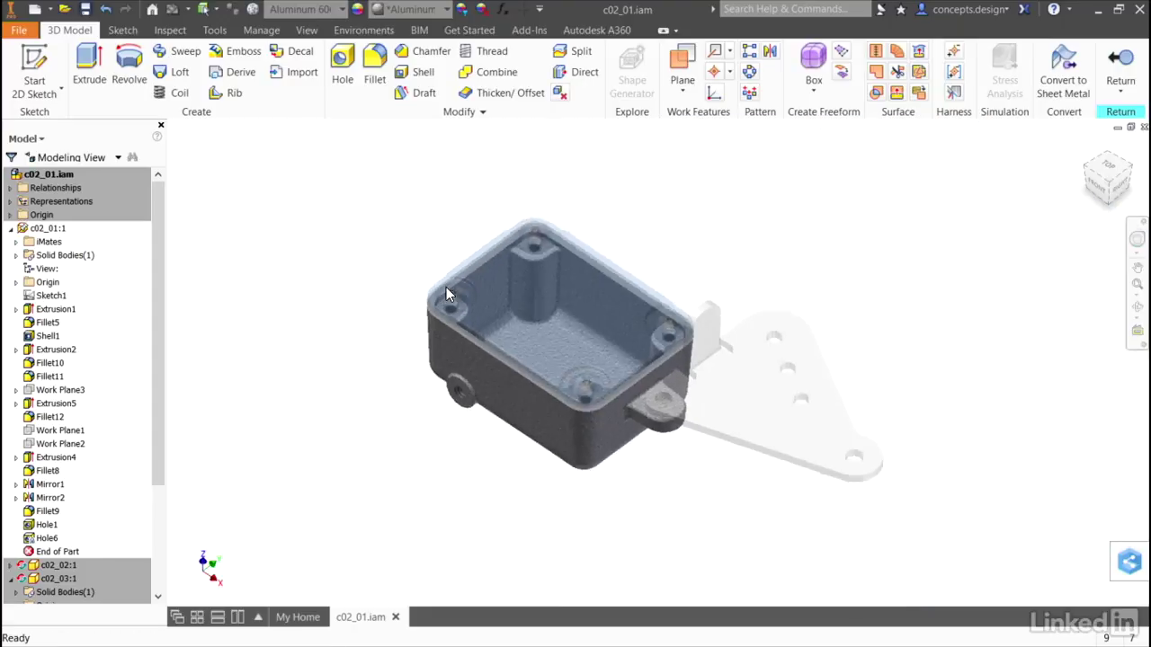
Return to the top-level assembly c02_01.iam and bring the bracket's mounting hole beside the box into close view.
double_click(54, 175)
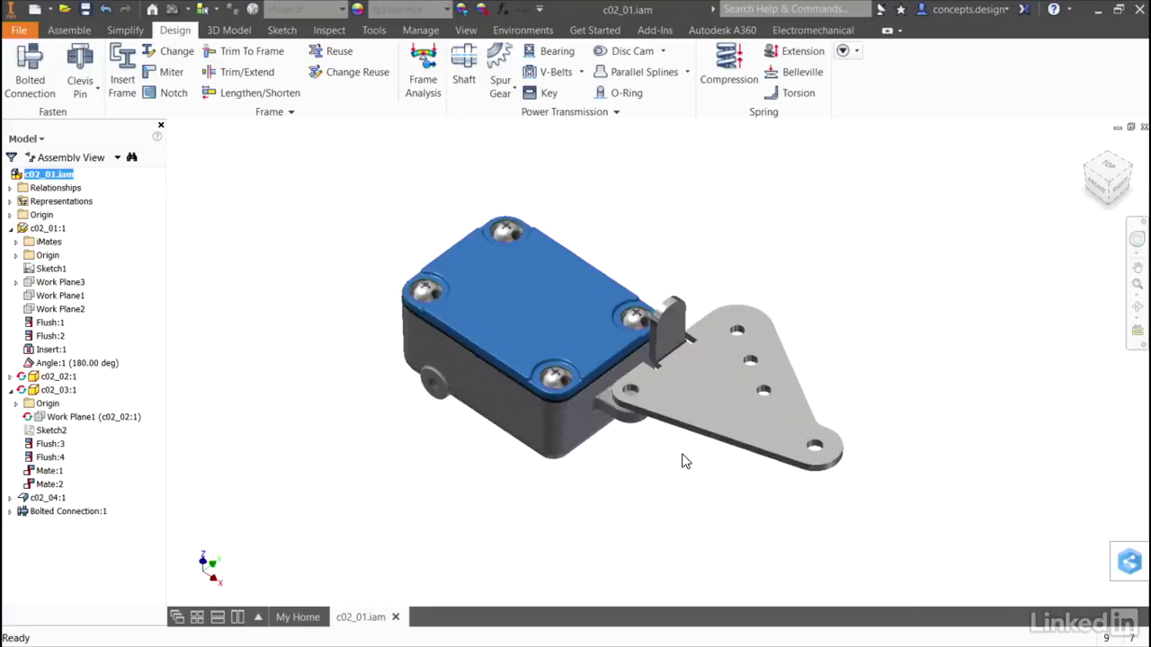
key(F5)
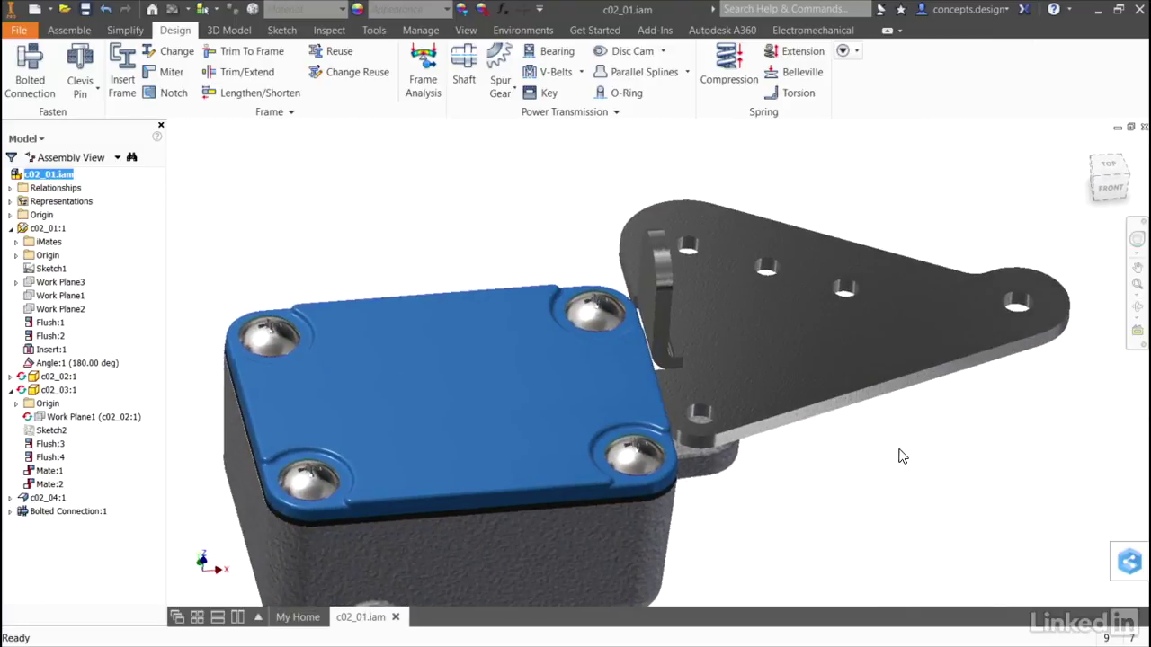
key(F5)
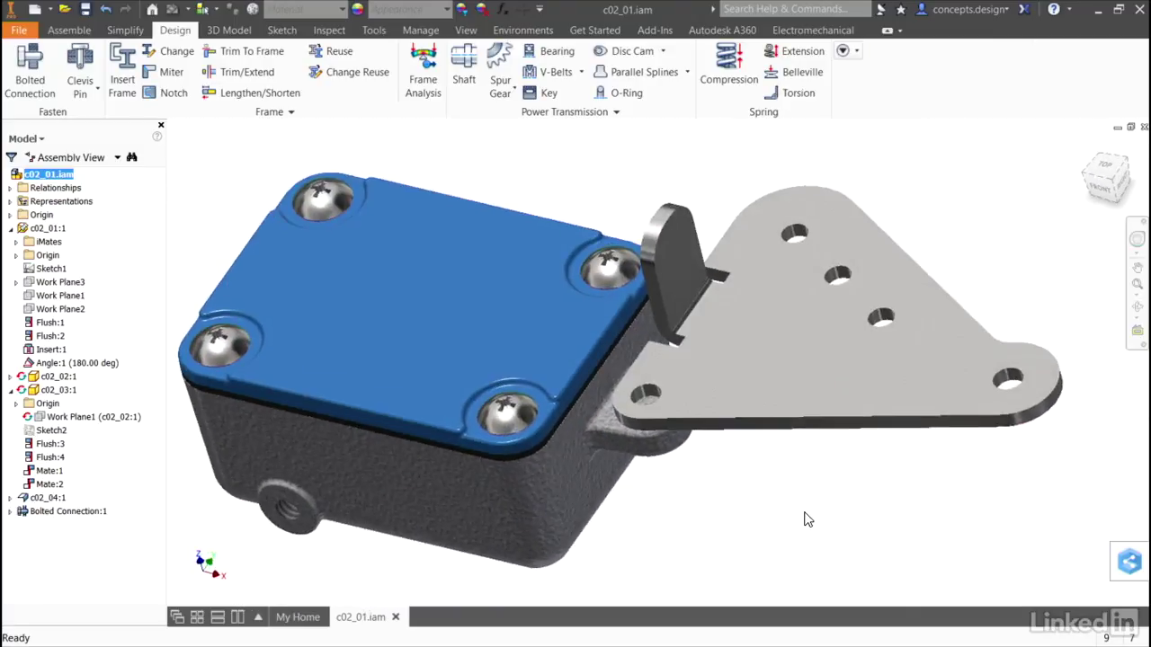
key(F5)
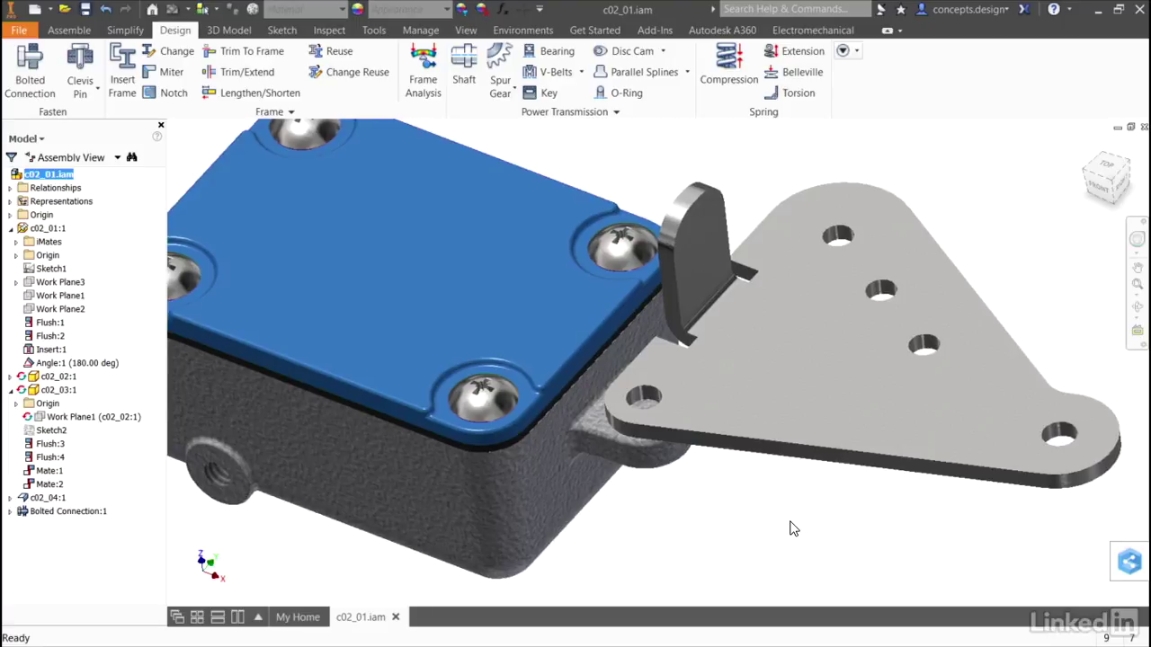
key(F5)
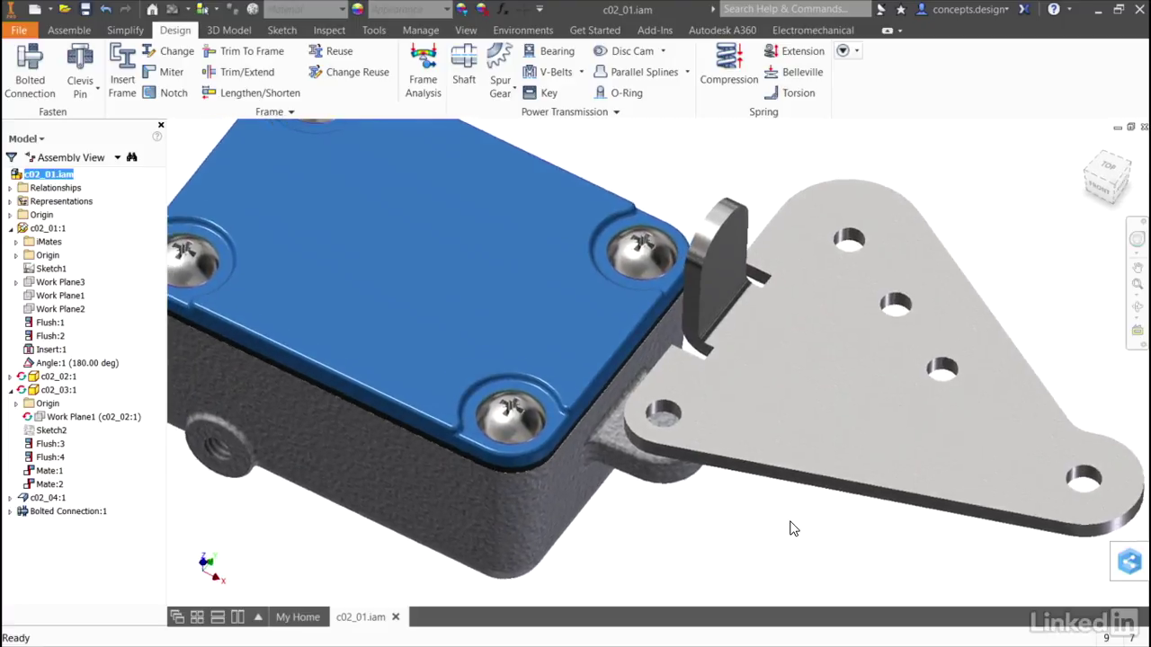
Set up a through-all bolted connection by hole, from the bracket's upper face through its hole over the box lug to the lug's underside.
click(31, 76)
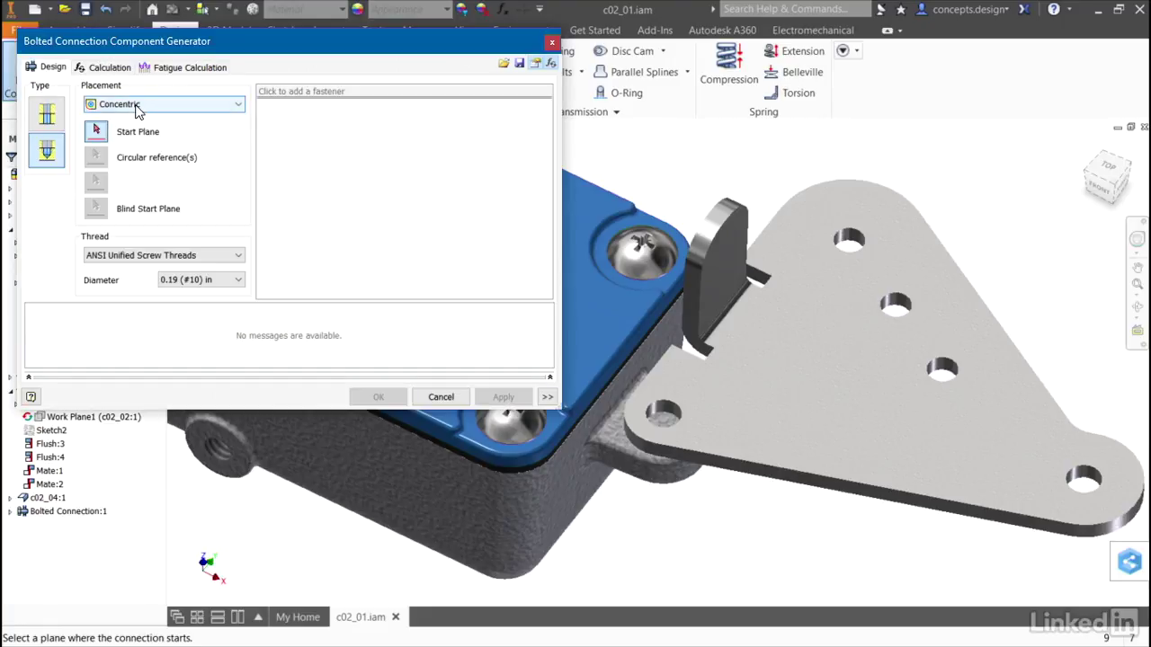
click(137, 106)
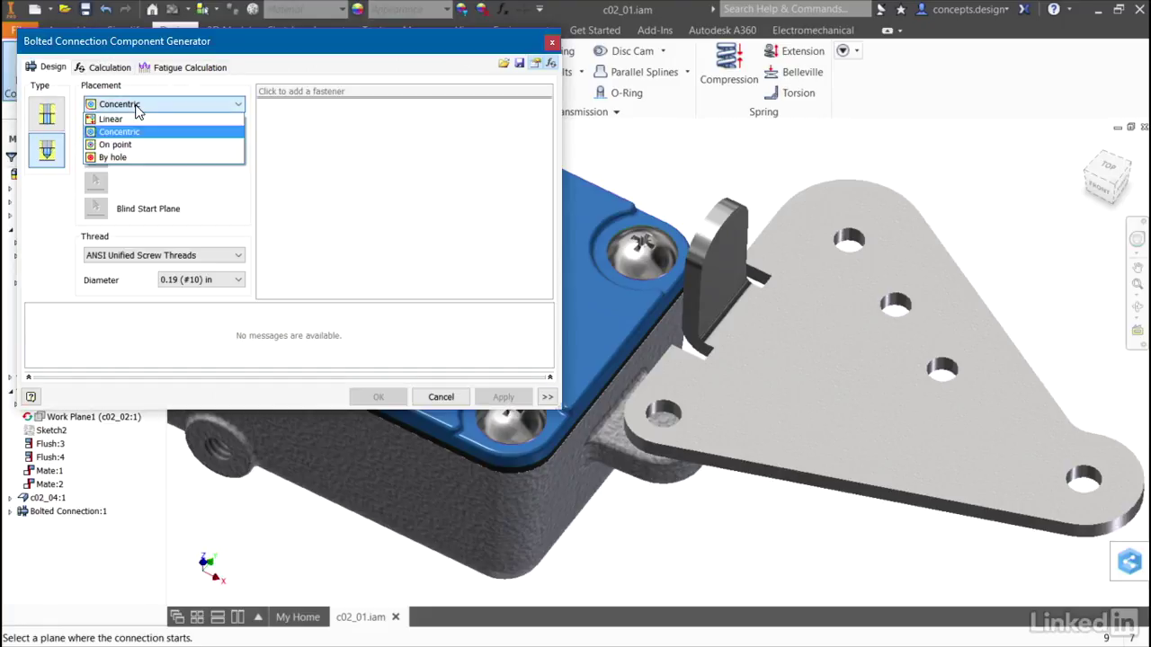
click(127, 158)
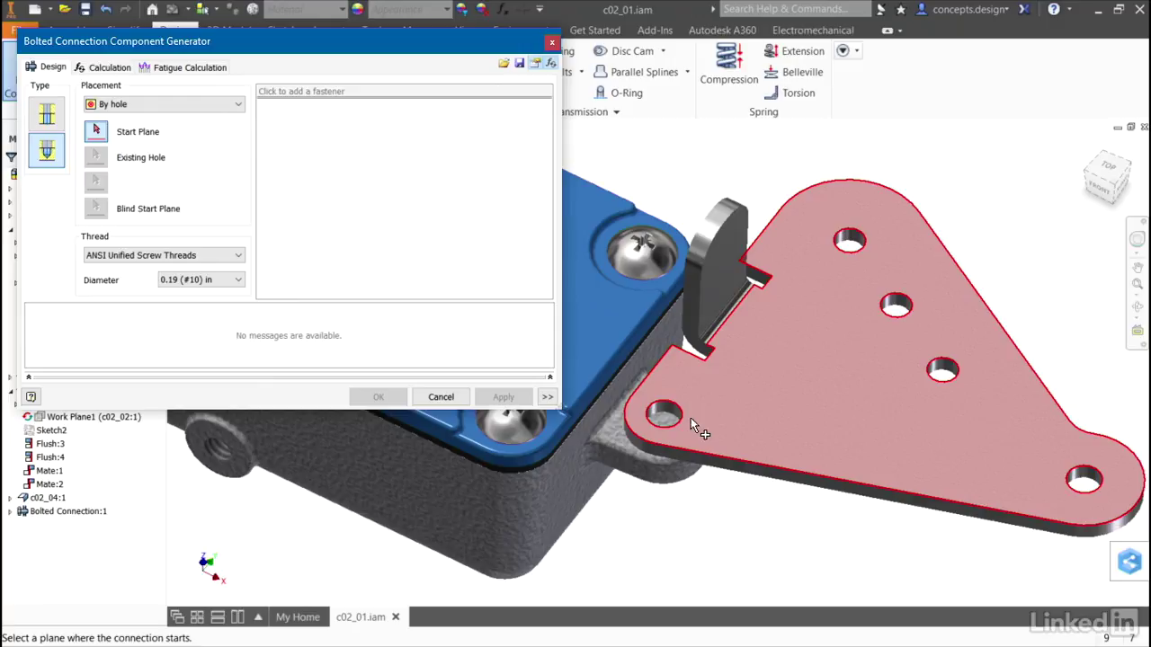
click(701, 409)
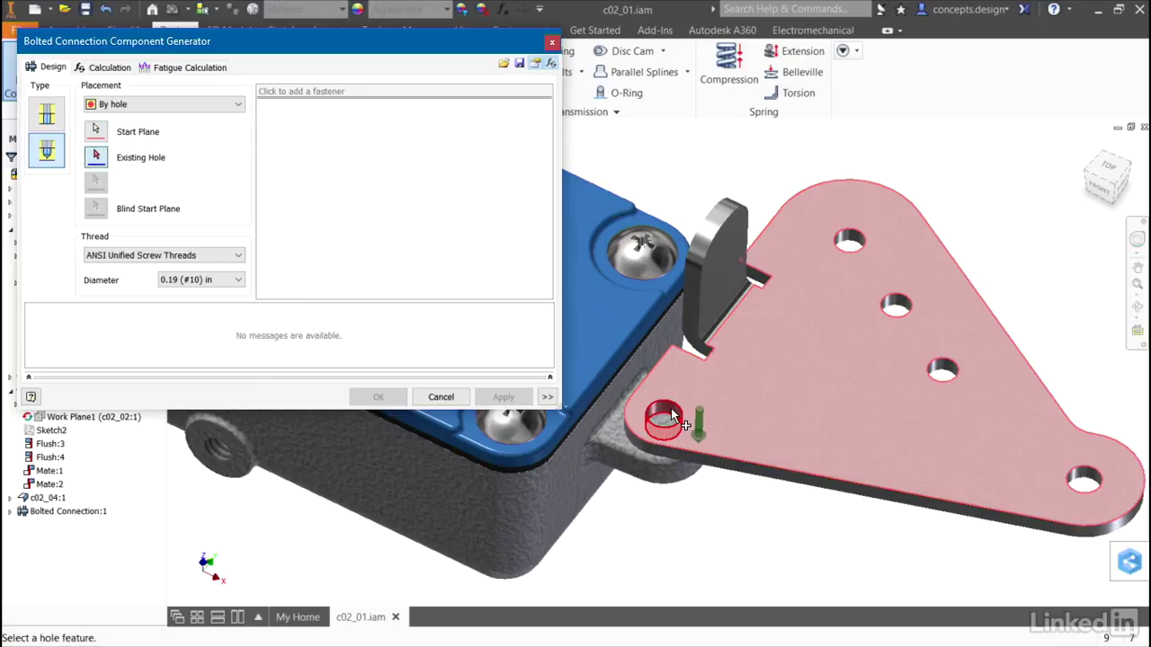
click(672, 415)
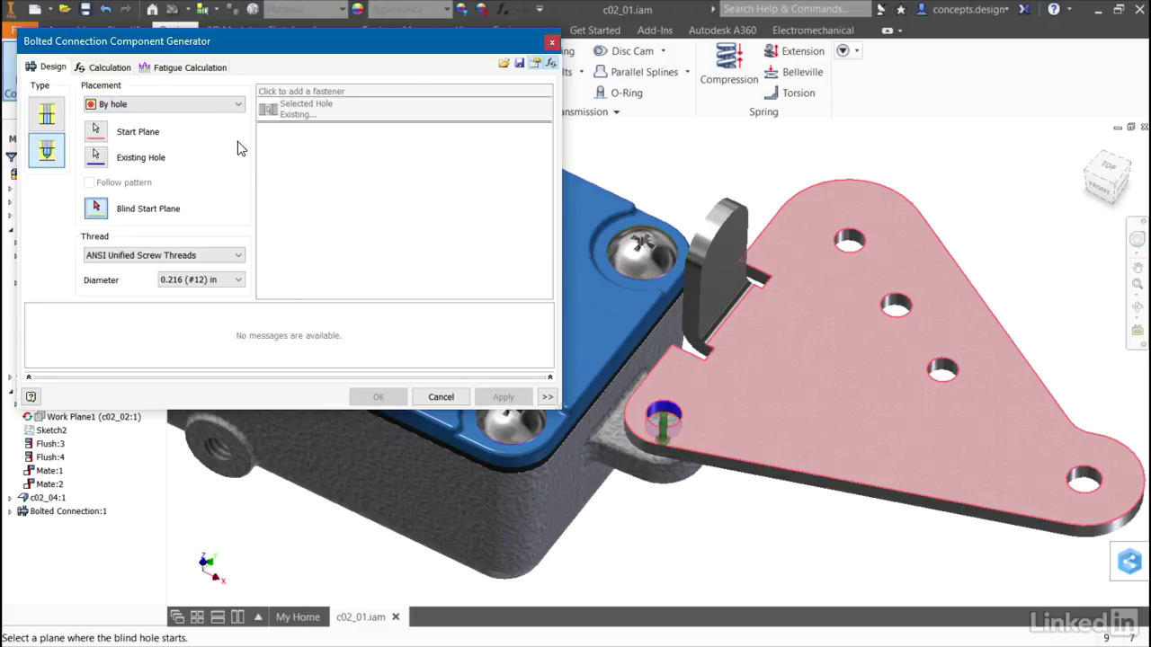
click(56, 123)
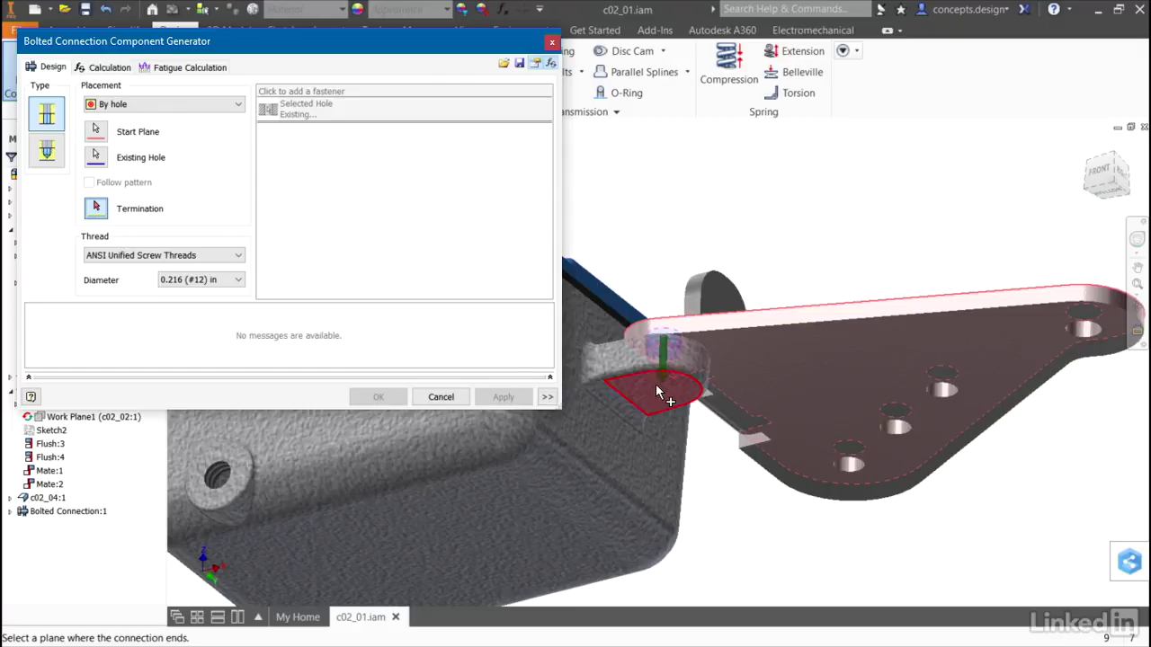
click(655, 384)
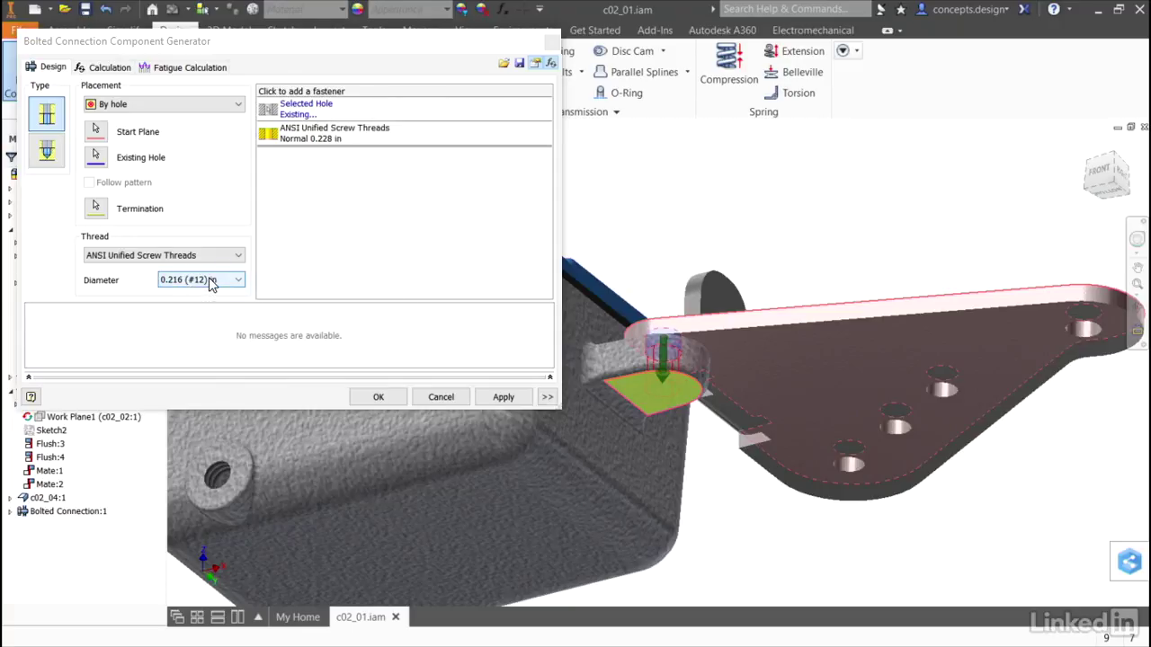
Add a Cross Recessed Pan Head Machine Screw - Type IA above the hole and lengthen it to No. 12 - 24 - 7/8.
click(340, 94)
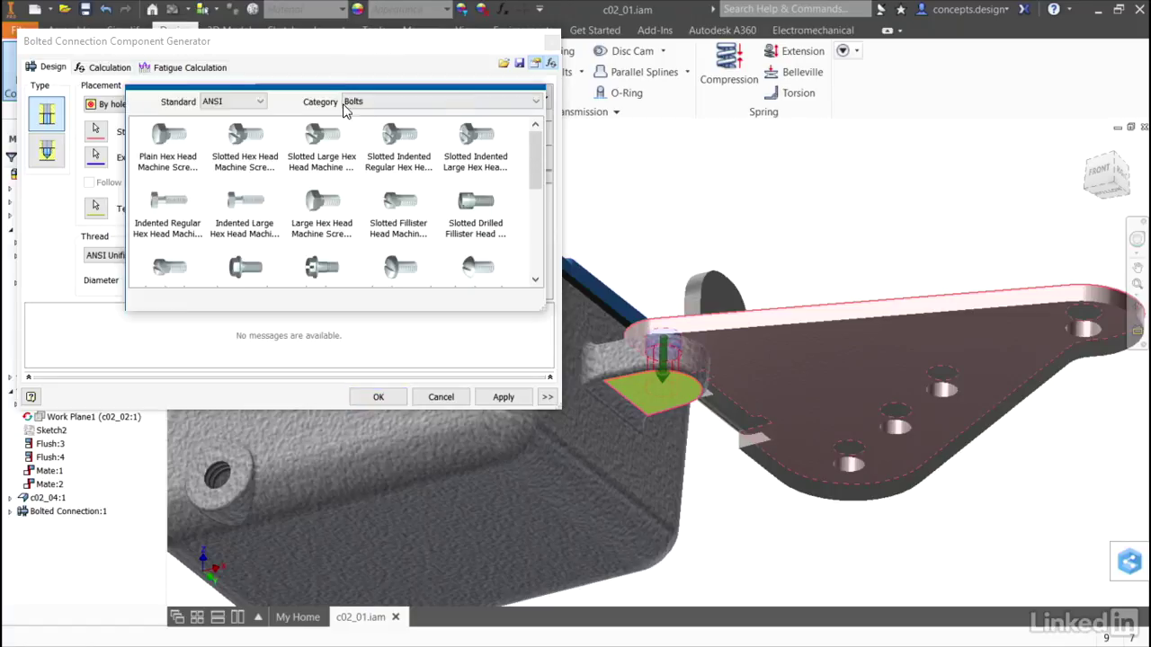
drag(532, 145, 530, 218)
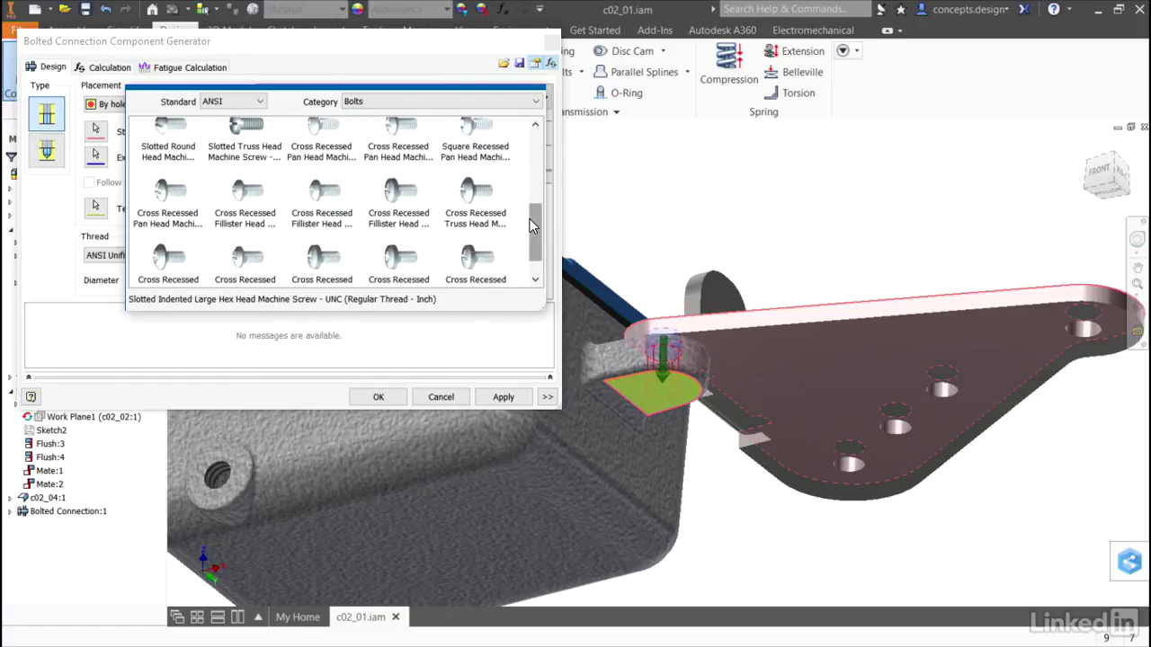
click(398, 128)
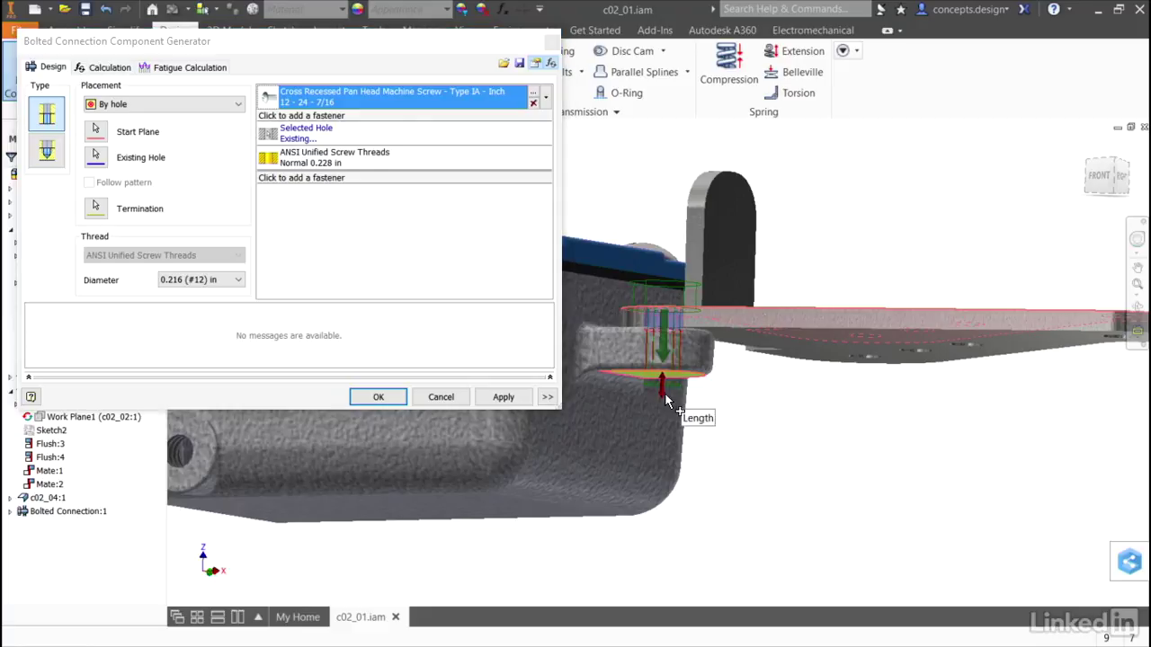
drag(673, 405, 660, 455)
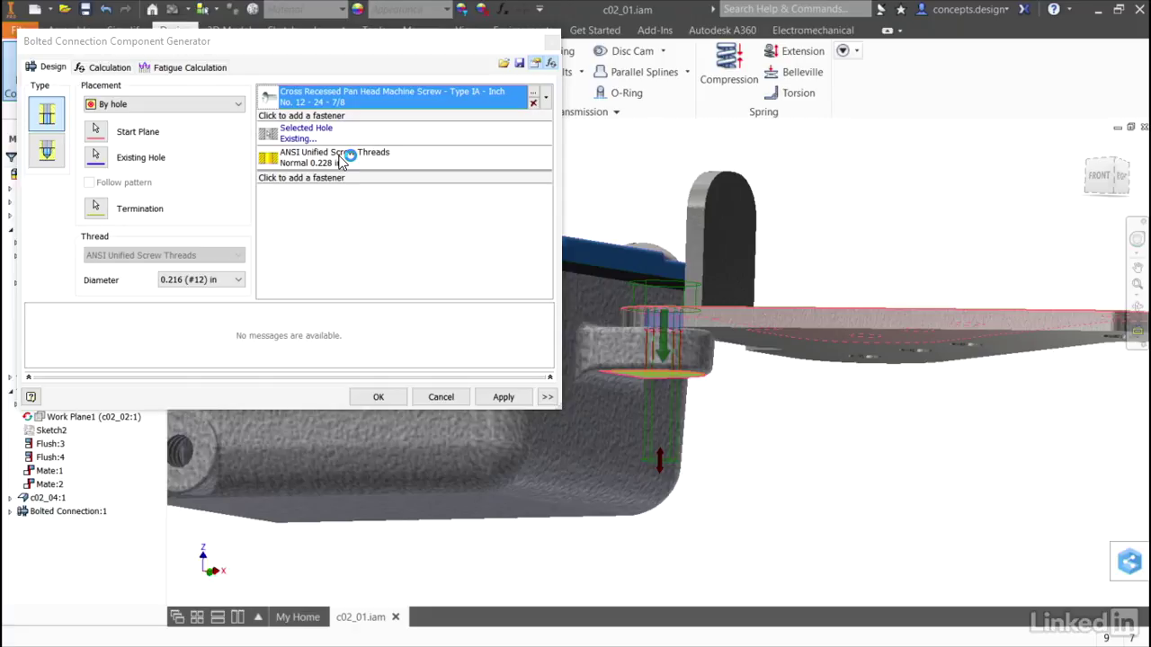
Add a Regular Helical Spring Lock Washer and a Hex Machine Screw Nut - Inch beneath the lug.
click(338, 179)
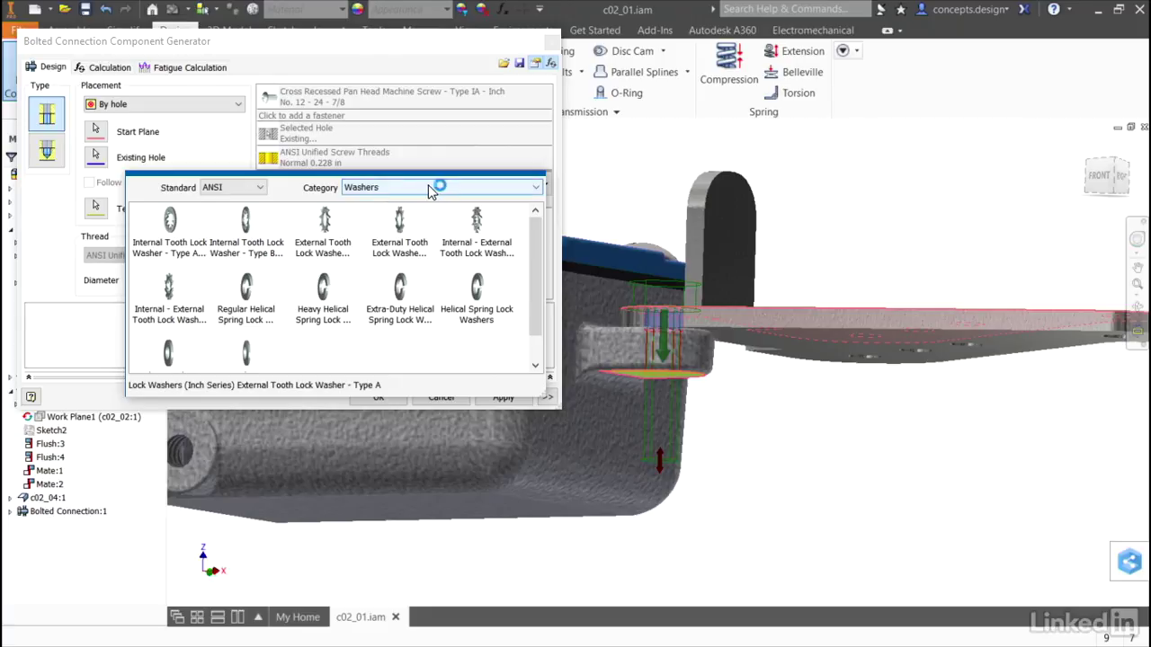
click(248, 296)
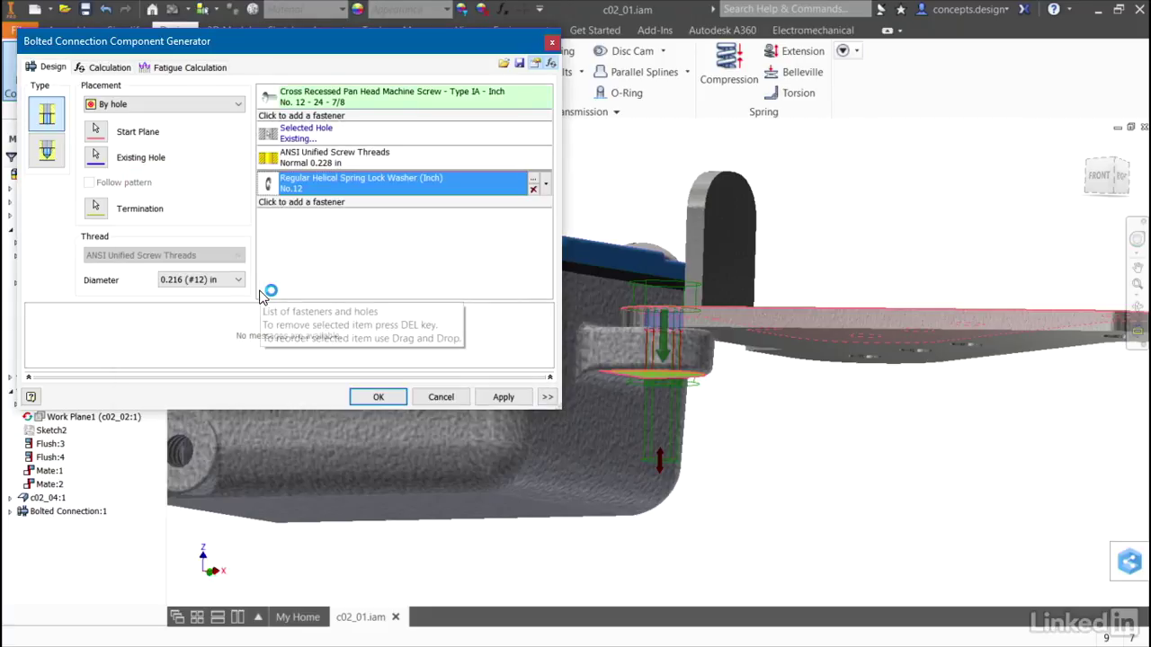
click(324, 203)
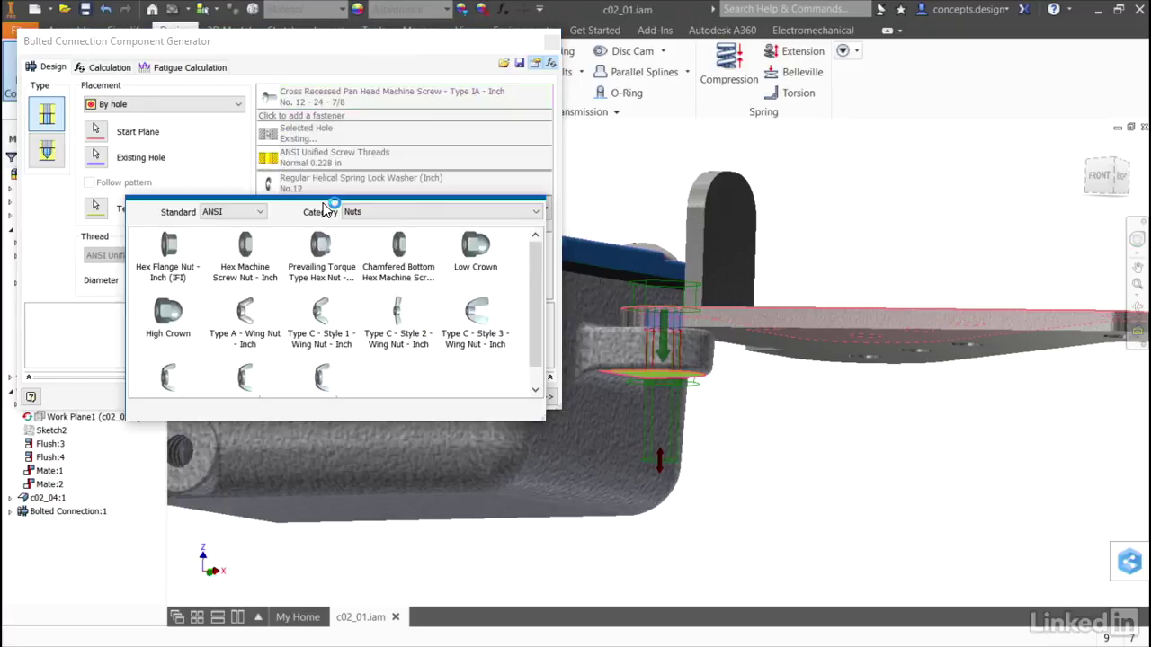
click(321, 248)
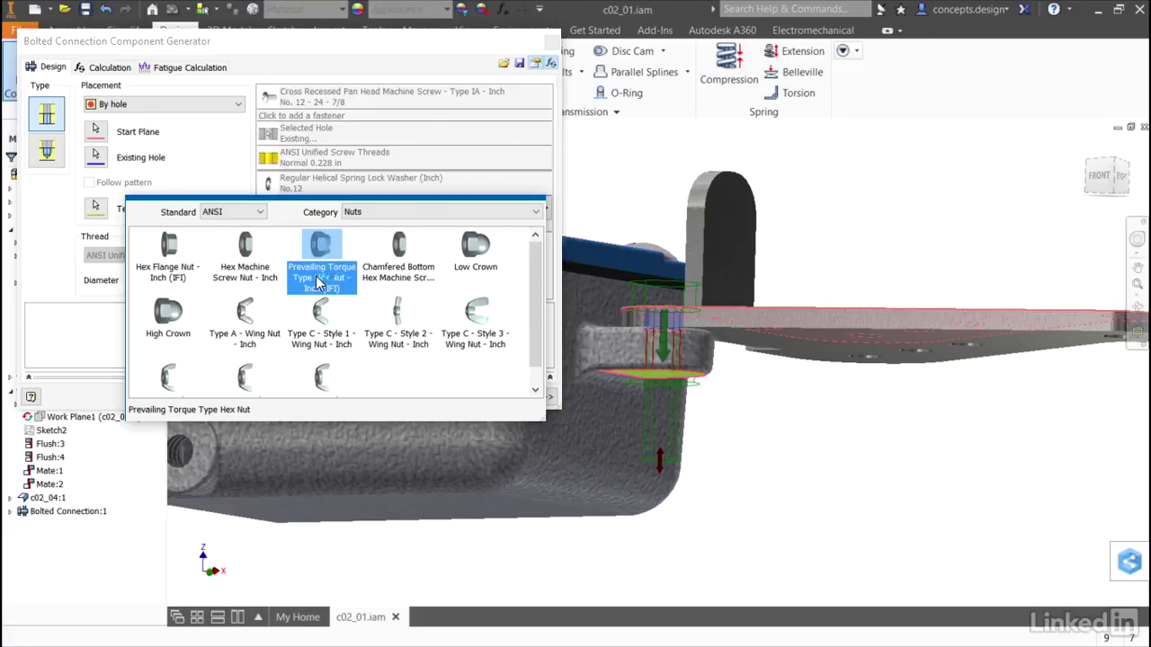
click(254, 251)
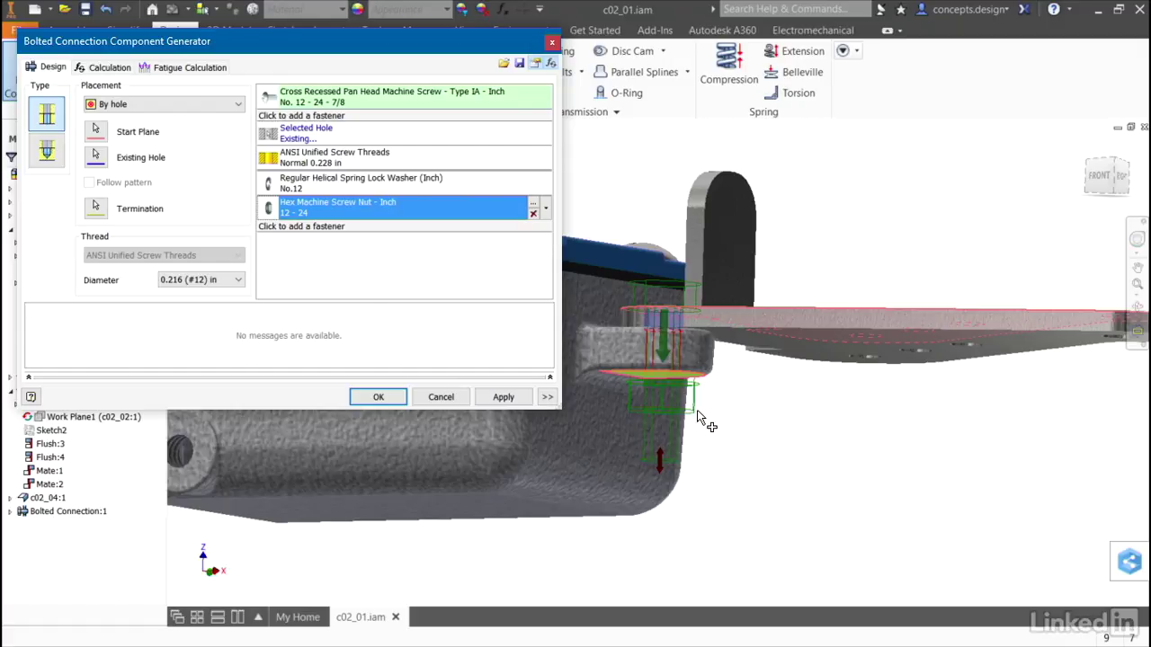
Shorten the pan head screw to No. 12 - 24 - 5/8.
click(665, 461)
drag(665, 461, 667, 436)
mouse_move(761, 439)
shift+middle_down()
mouse_move(765, 430)
mouse_move(782, 448)
shift+middle_up()
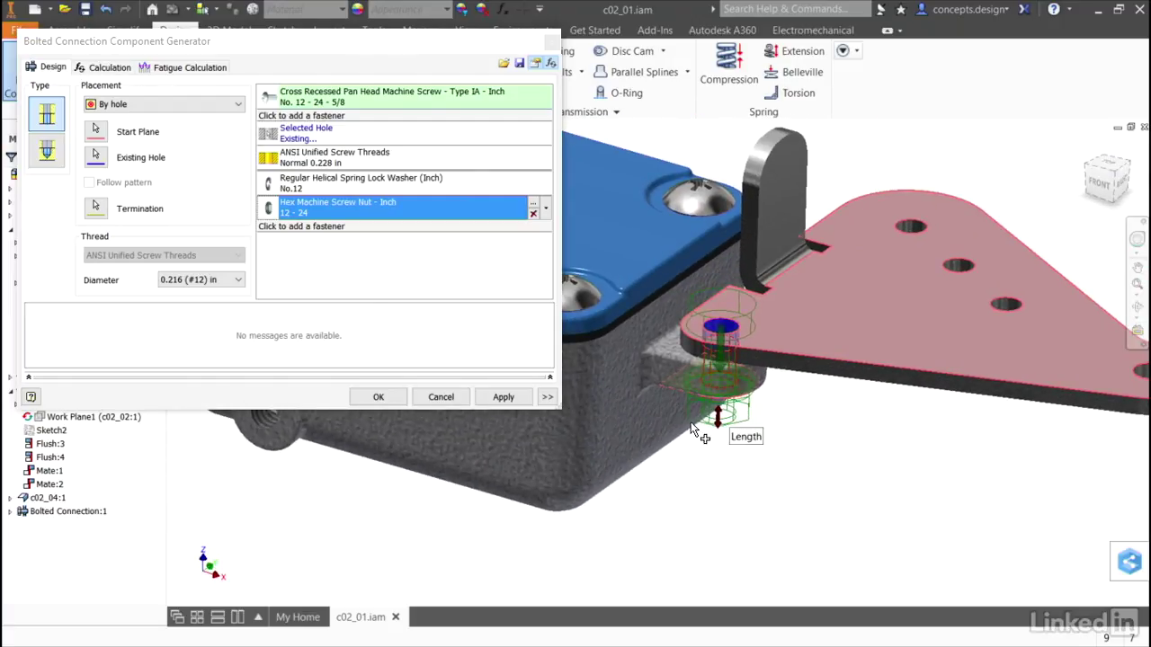
Save the fastener stack to the templates library with the description Cross Recessed Pan Head Machine Screw.
click(547, 397)
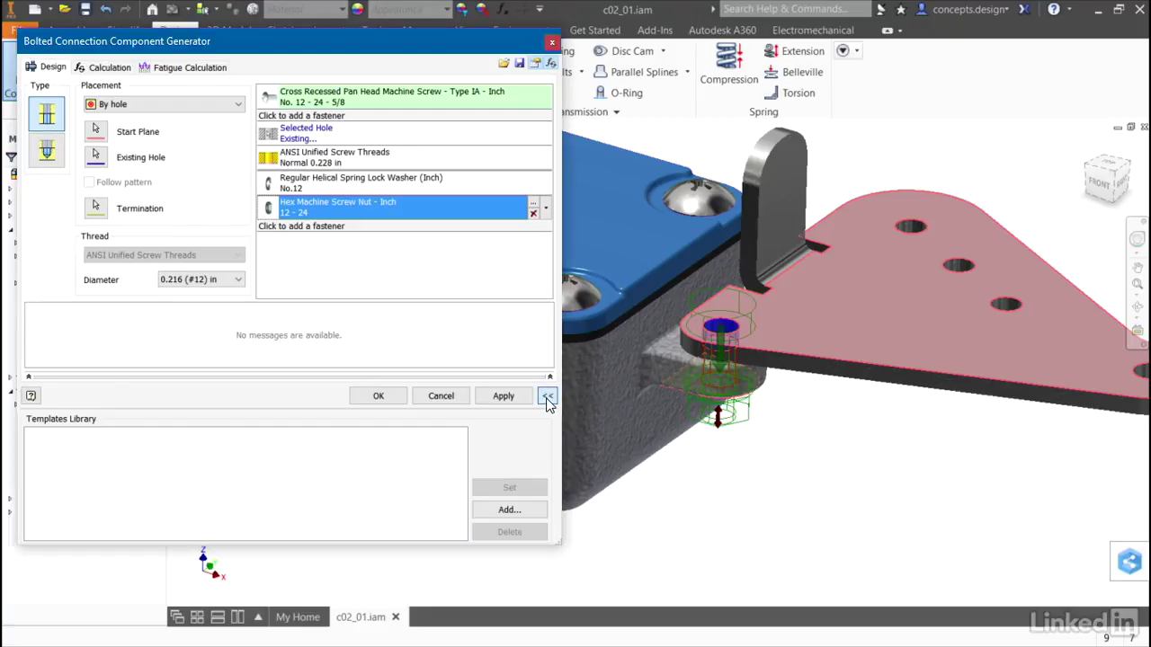
click(511, 511)
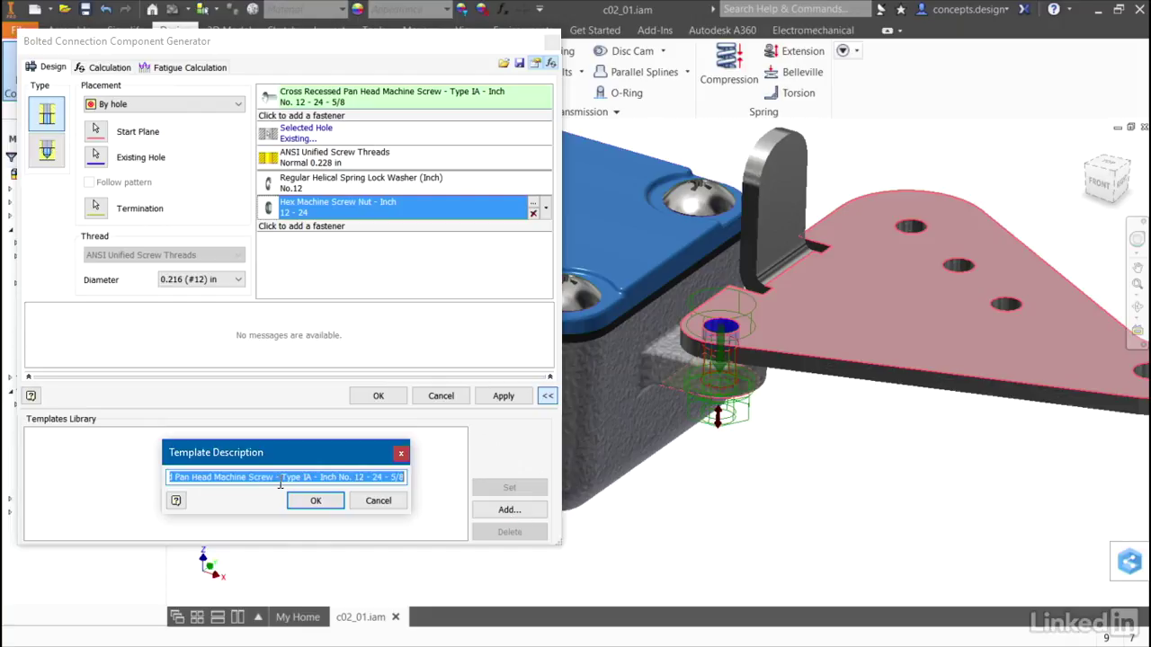
drag(274, 477, 465, 482)
key(Delete)
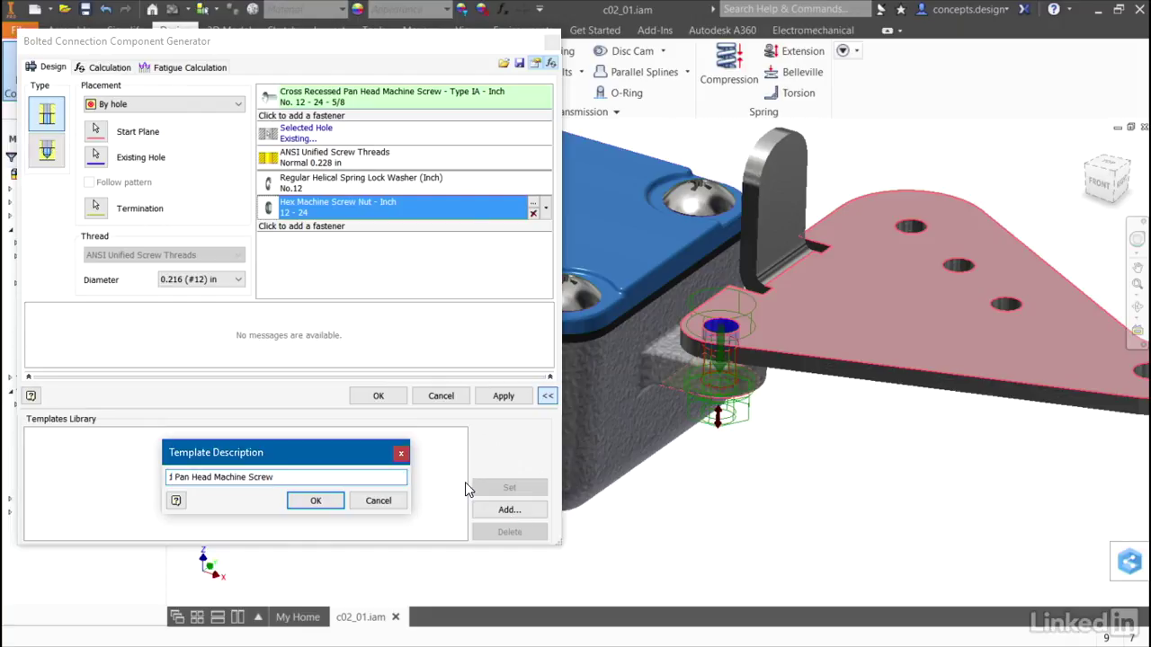
click(314, 501)
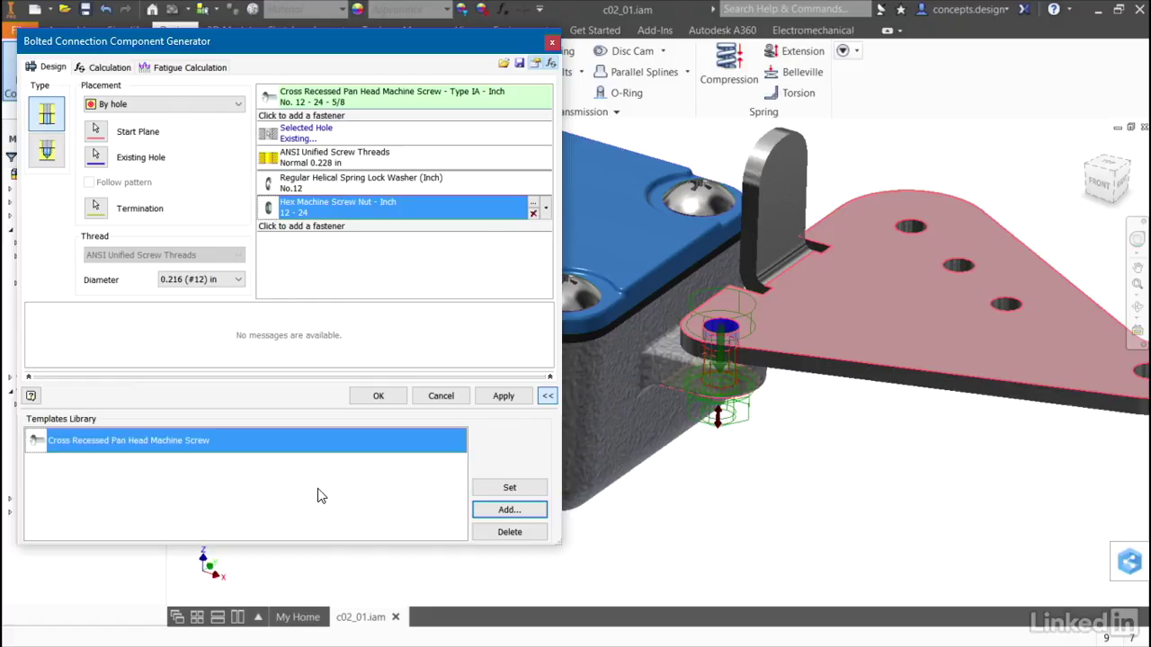
click(547, 397)
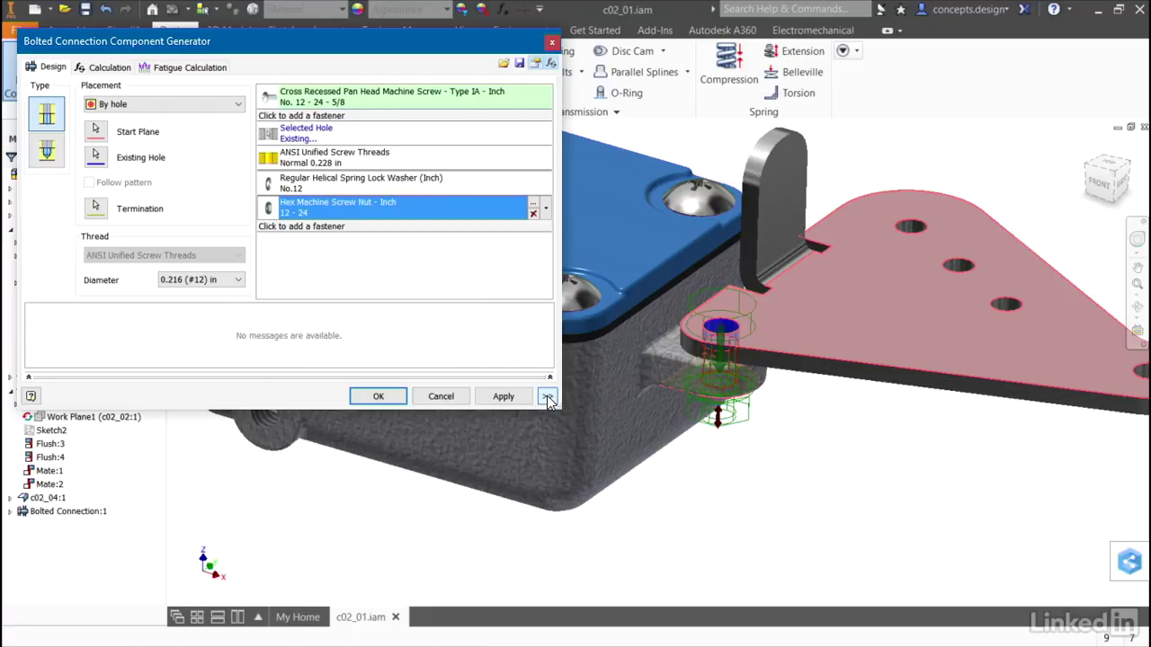
Create the bracket's bolted connection with the proposed file name.
click(378, 396)
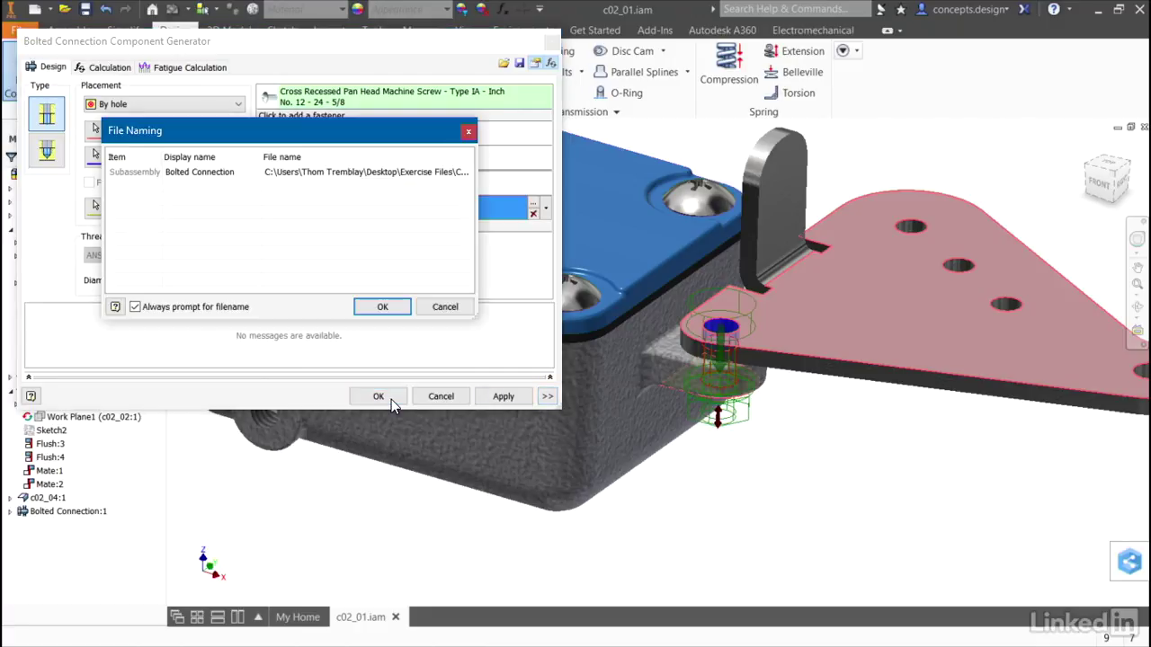
click(387, 306)
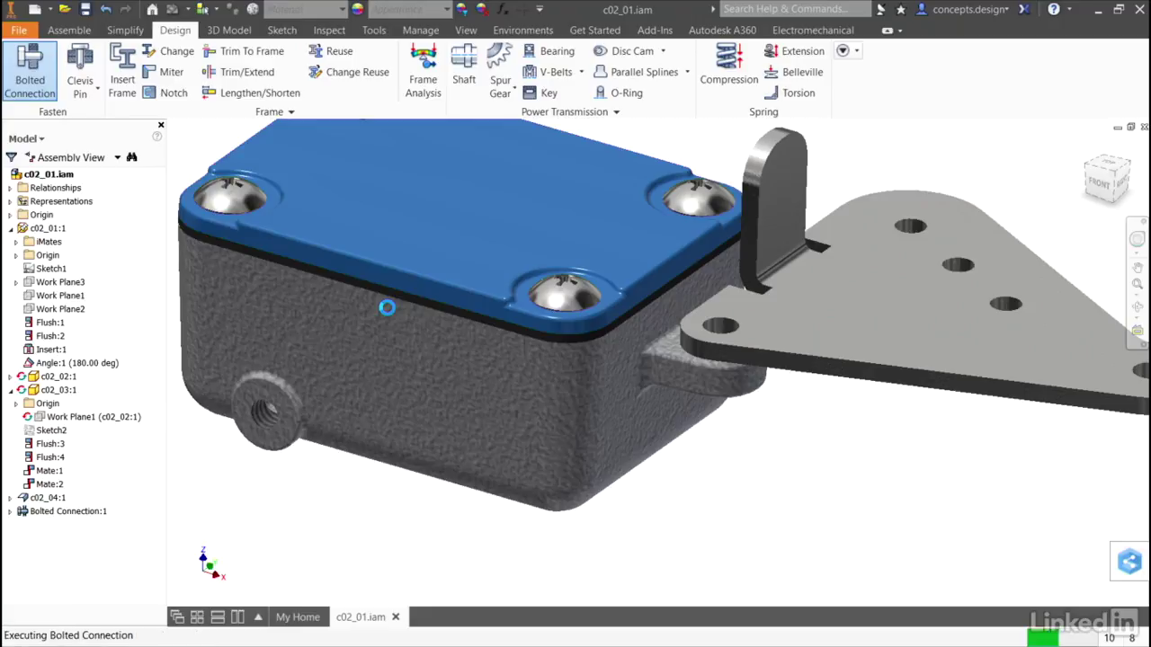
shift+middle_drag(507, 386, 828, 537)
scroll(737, 519, up, 5)
Open the box part in place to examine the hole generated in its lug, and return to the assembly.
double_click(711, 508)
key(F6)
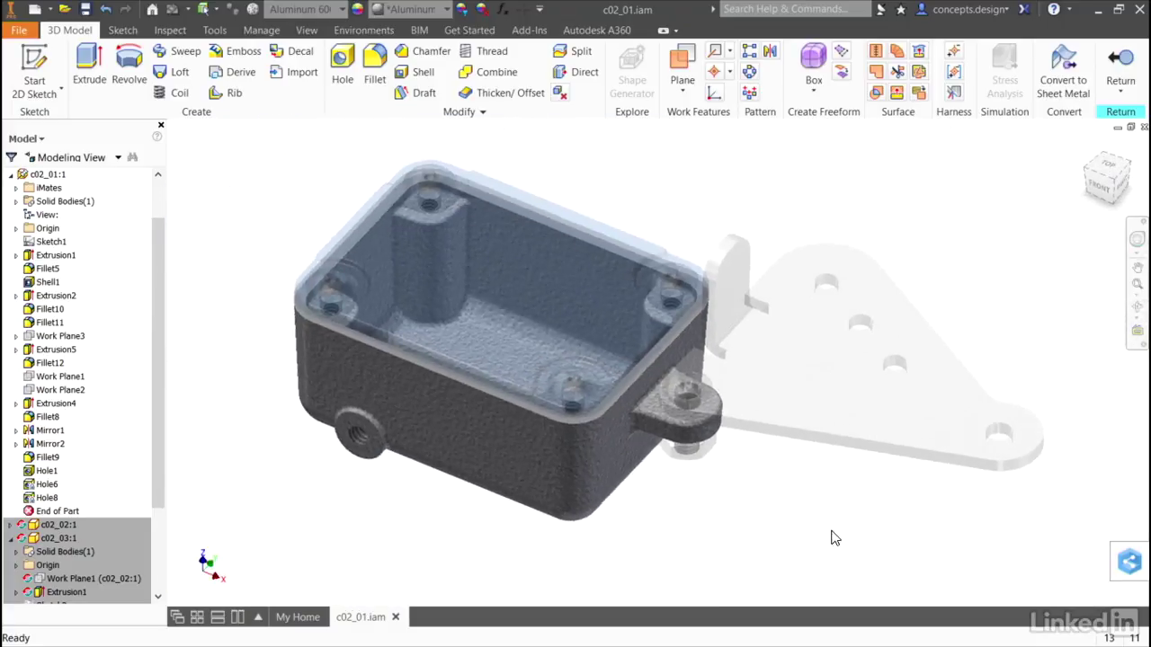
click(1120, 67)
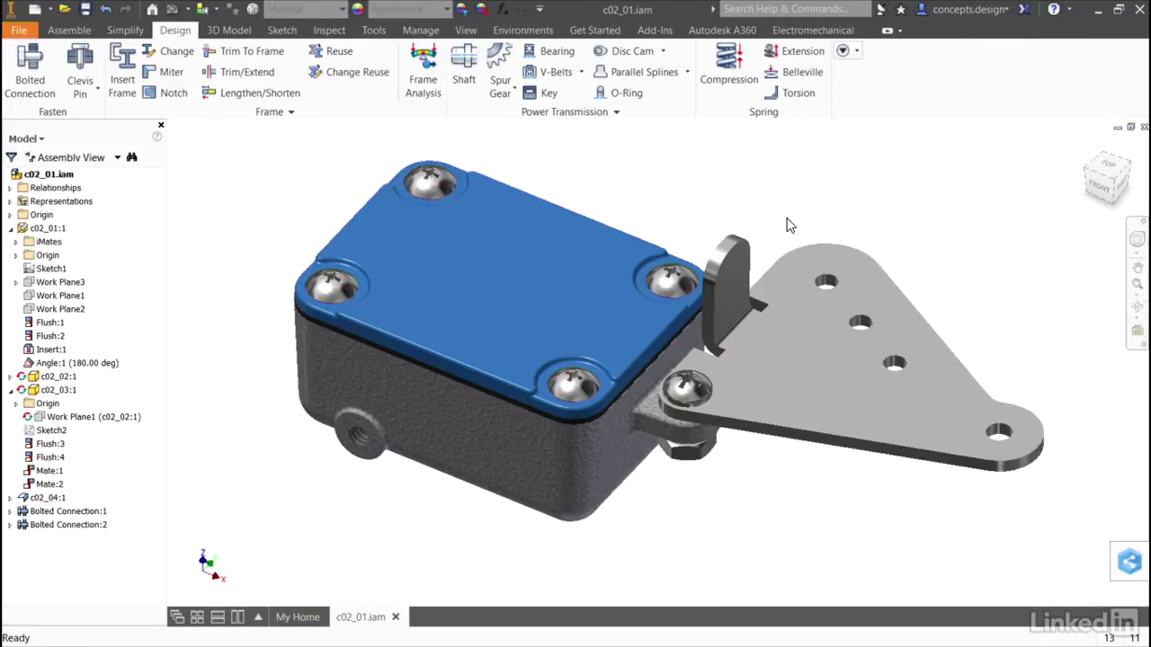